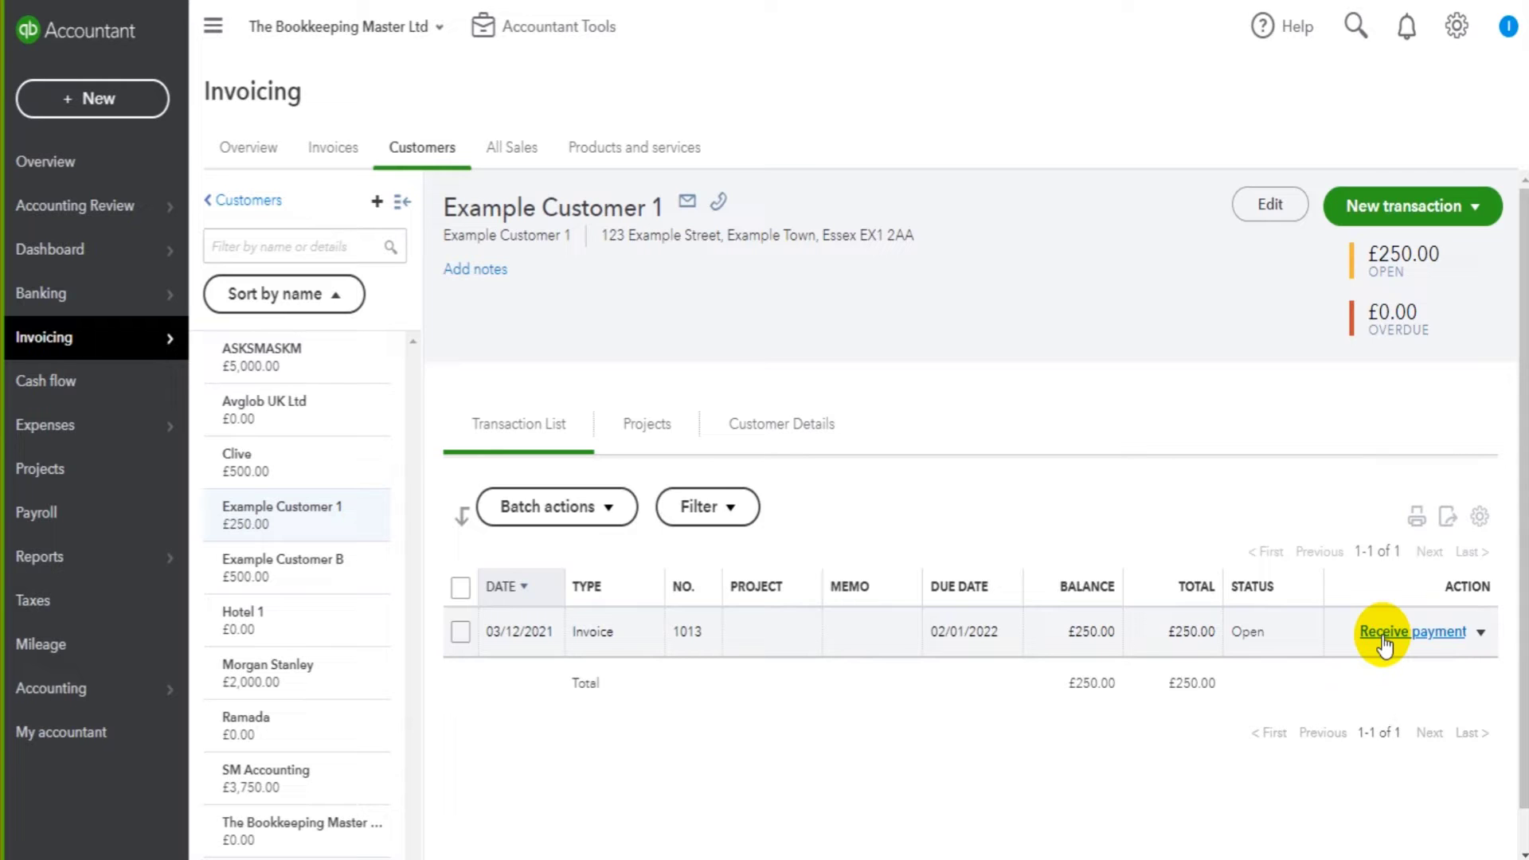
# - Open the other-actions dropdown next to Receive payment on the £250.00 invoice 1013
pyautogui.click(1482, 635)
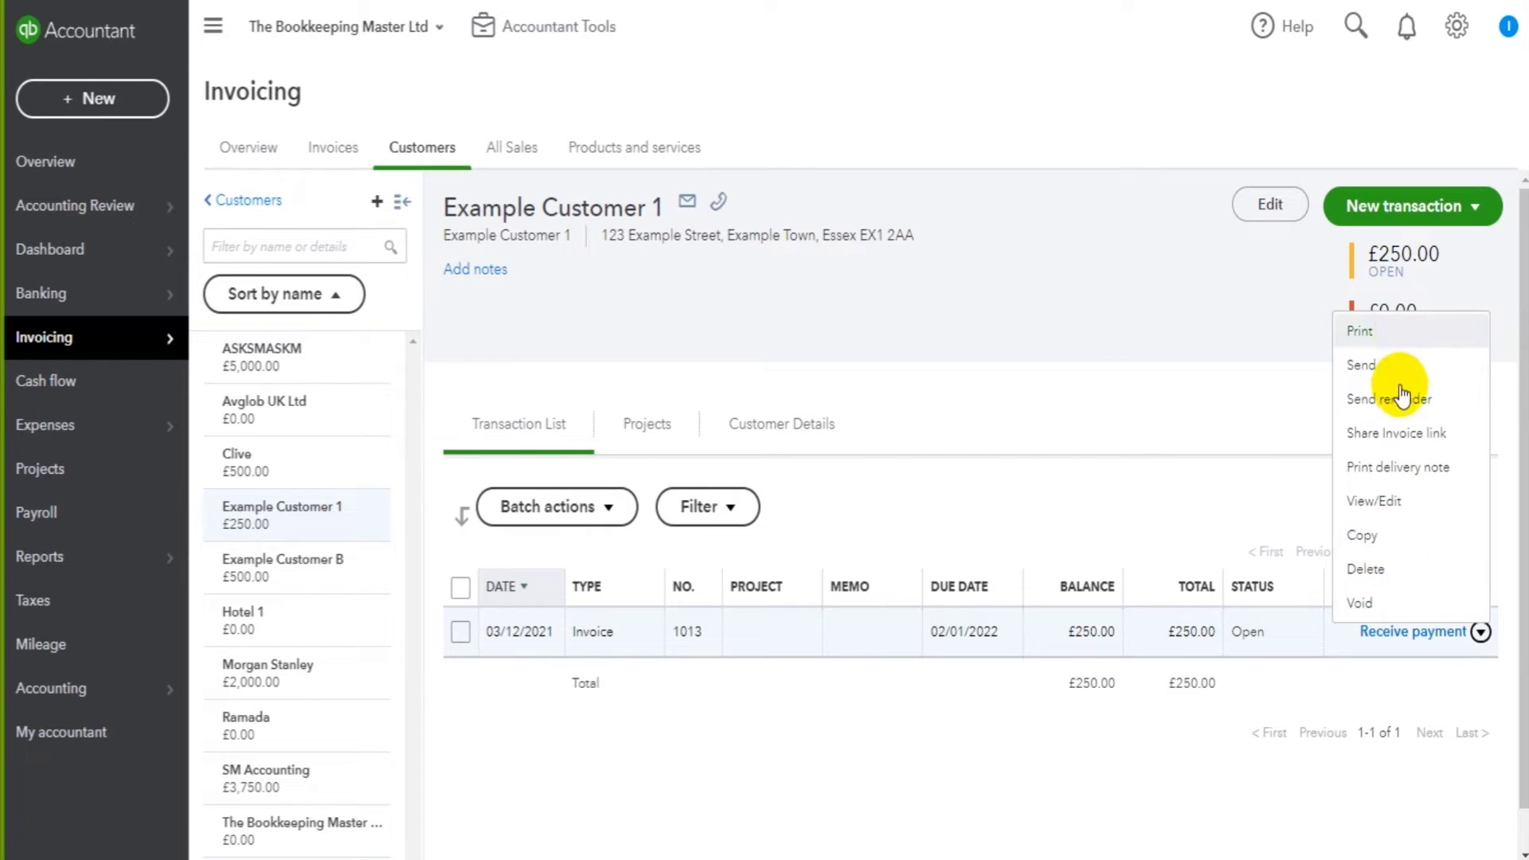
# - Start a payment against invoice 1013 with payment date 02/12/2021
pyautogui.click(1480, 635)
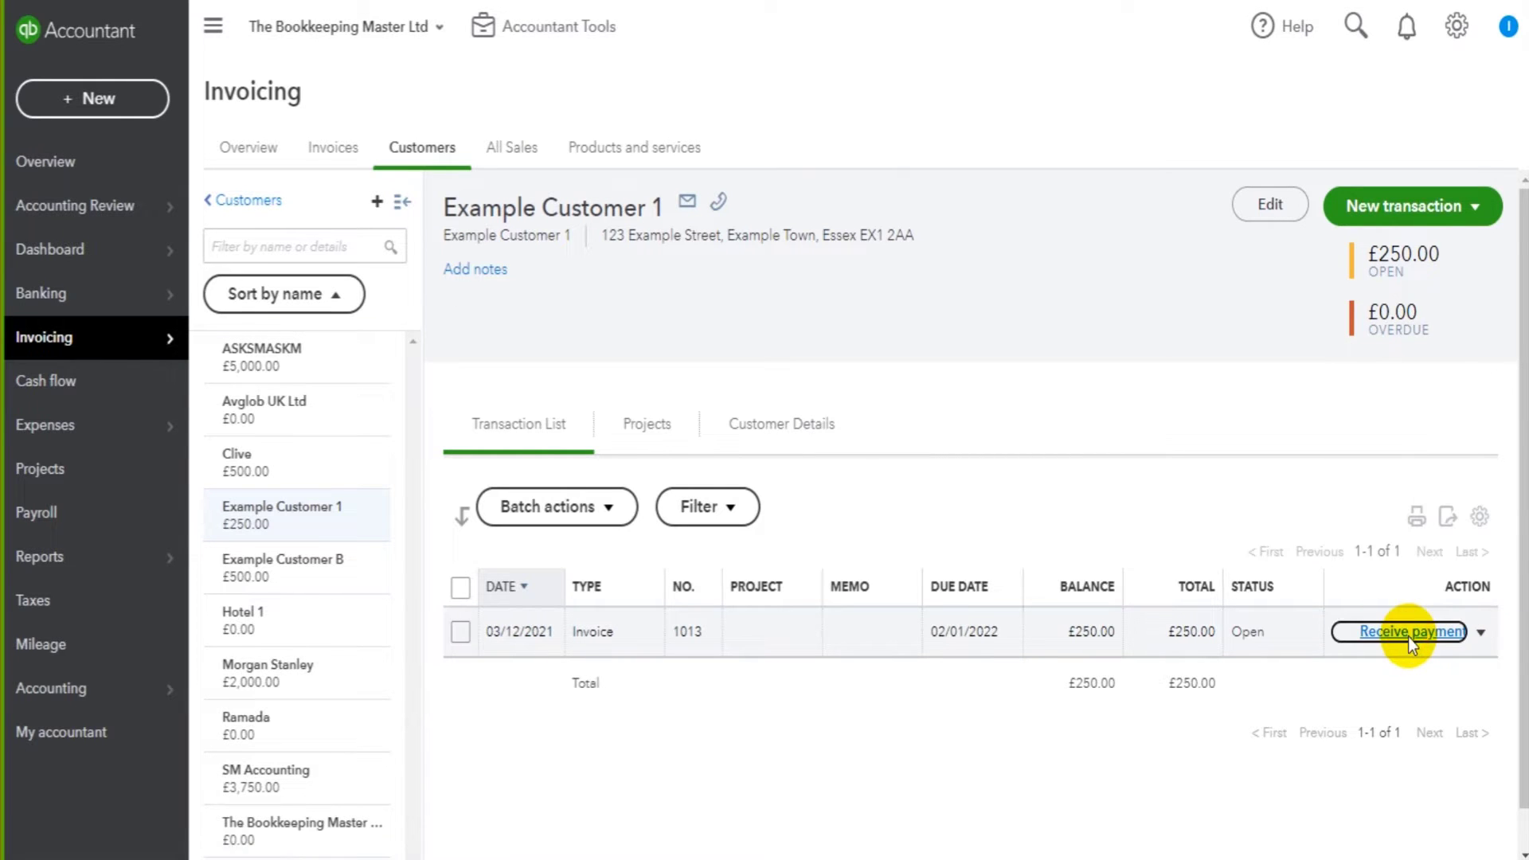
pyautogui.click(1408, 637)
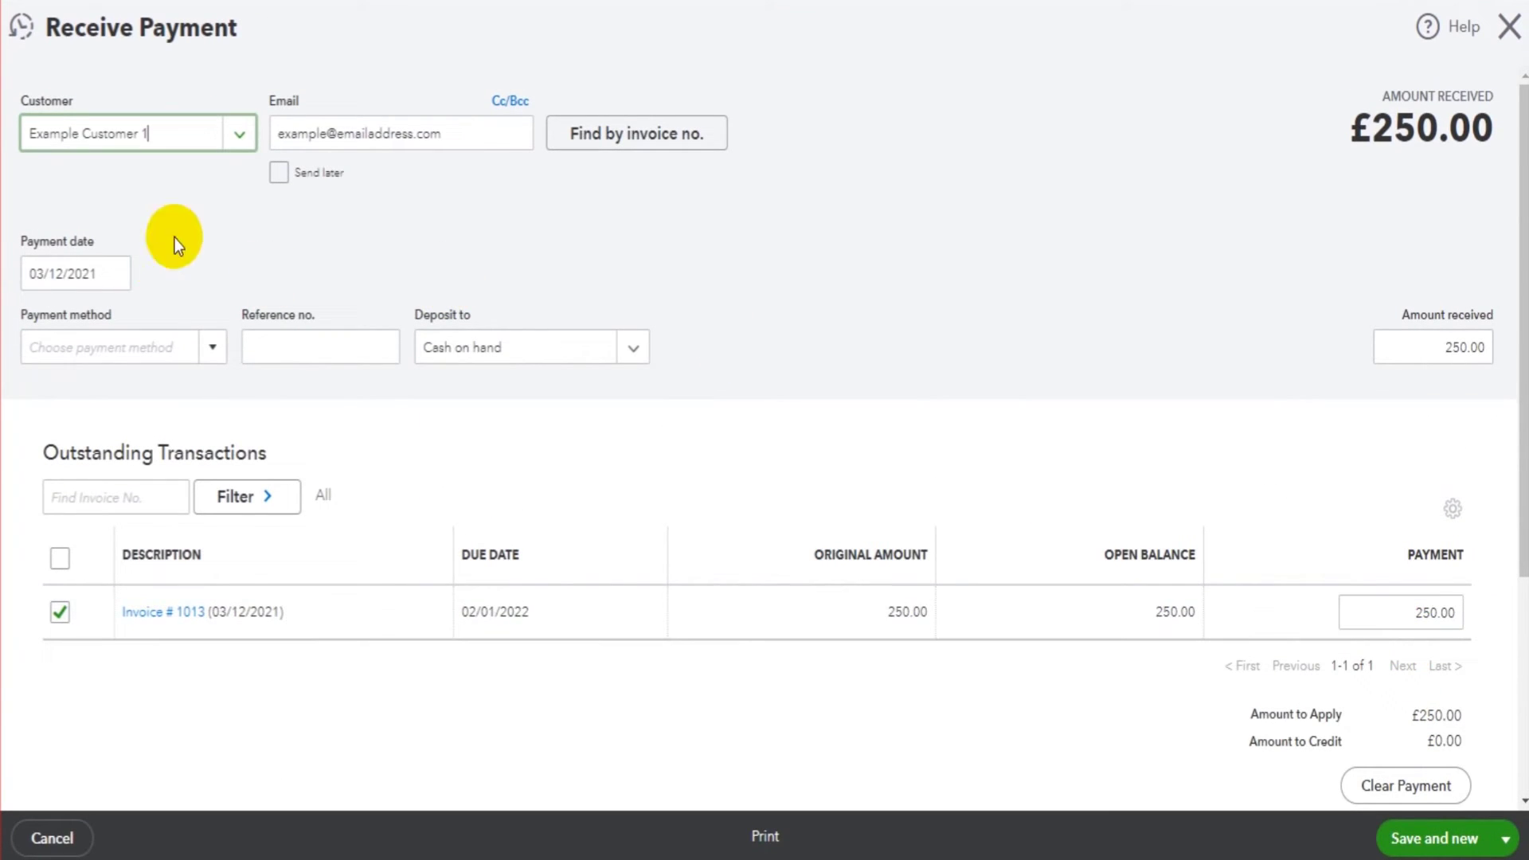
pyautogui.click(115, 275)
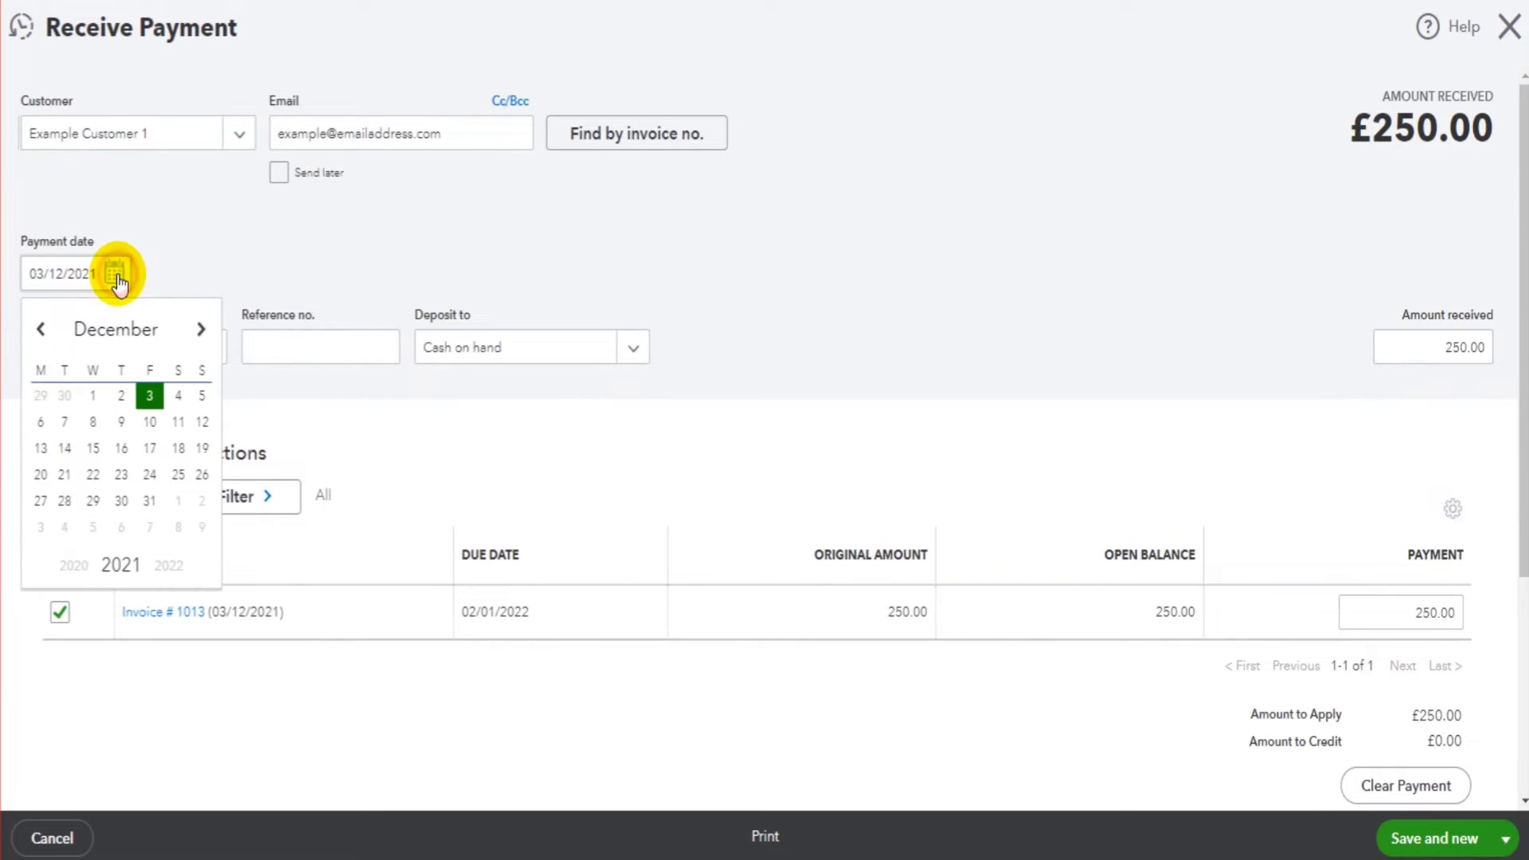
pyautogui.click(121, 396)
# - Deposit the payment to Barclay's Business Account, leaving the payment method blank
pyautogui.click(214, 355)
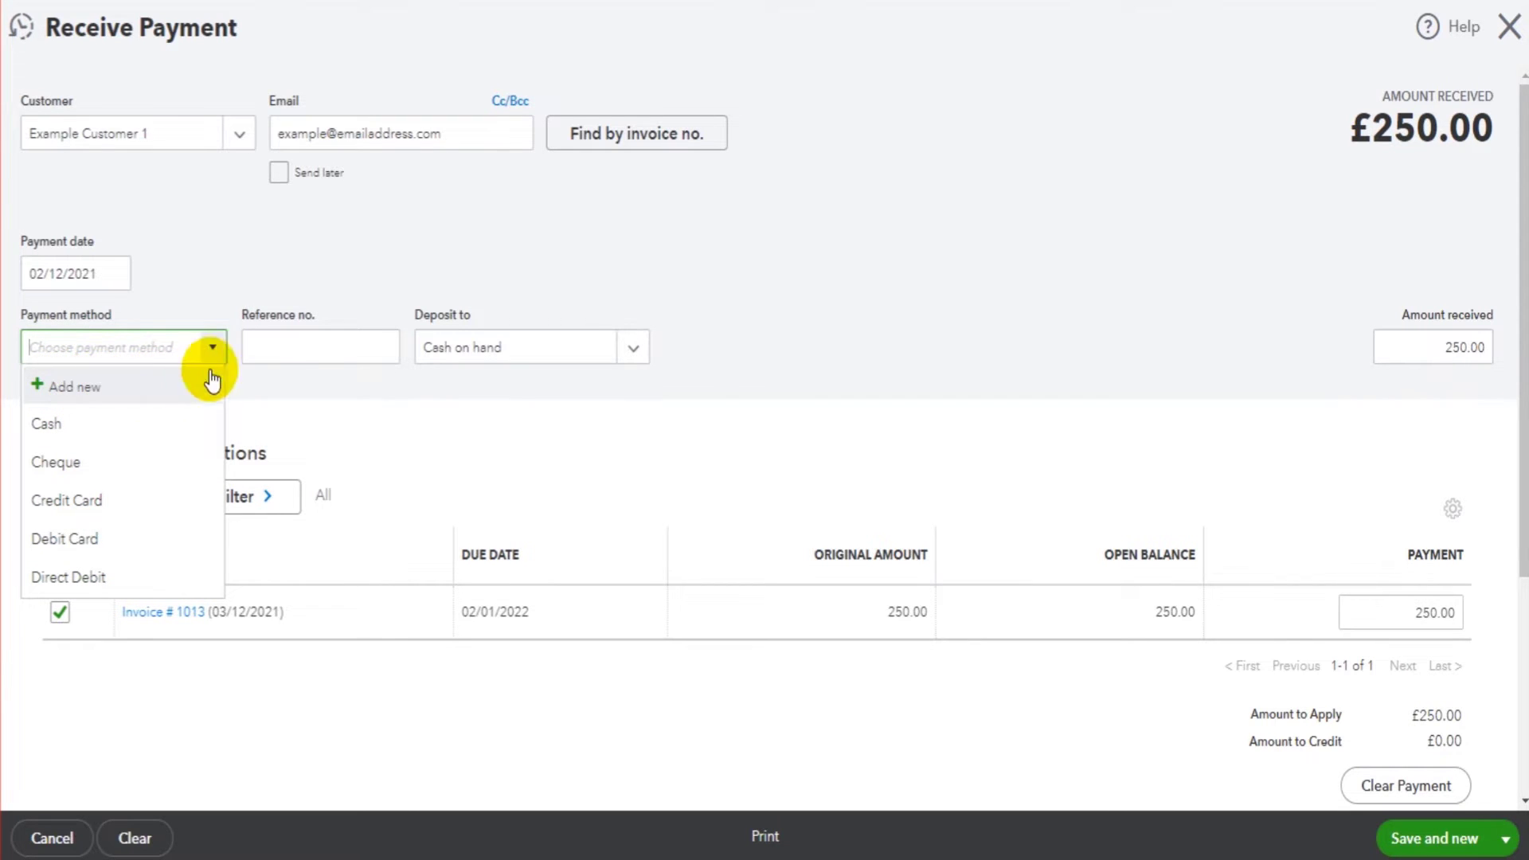
pyautogui.click(285, 341)
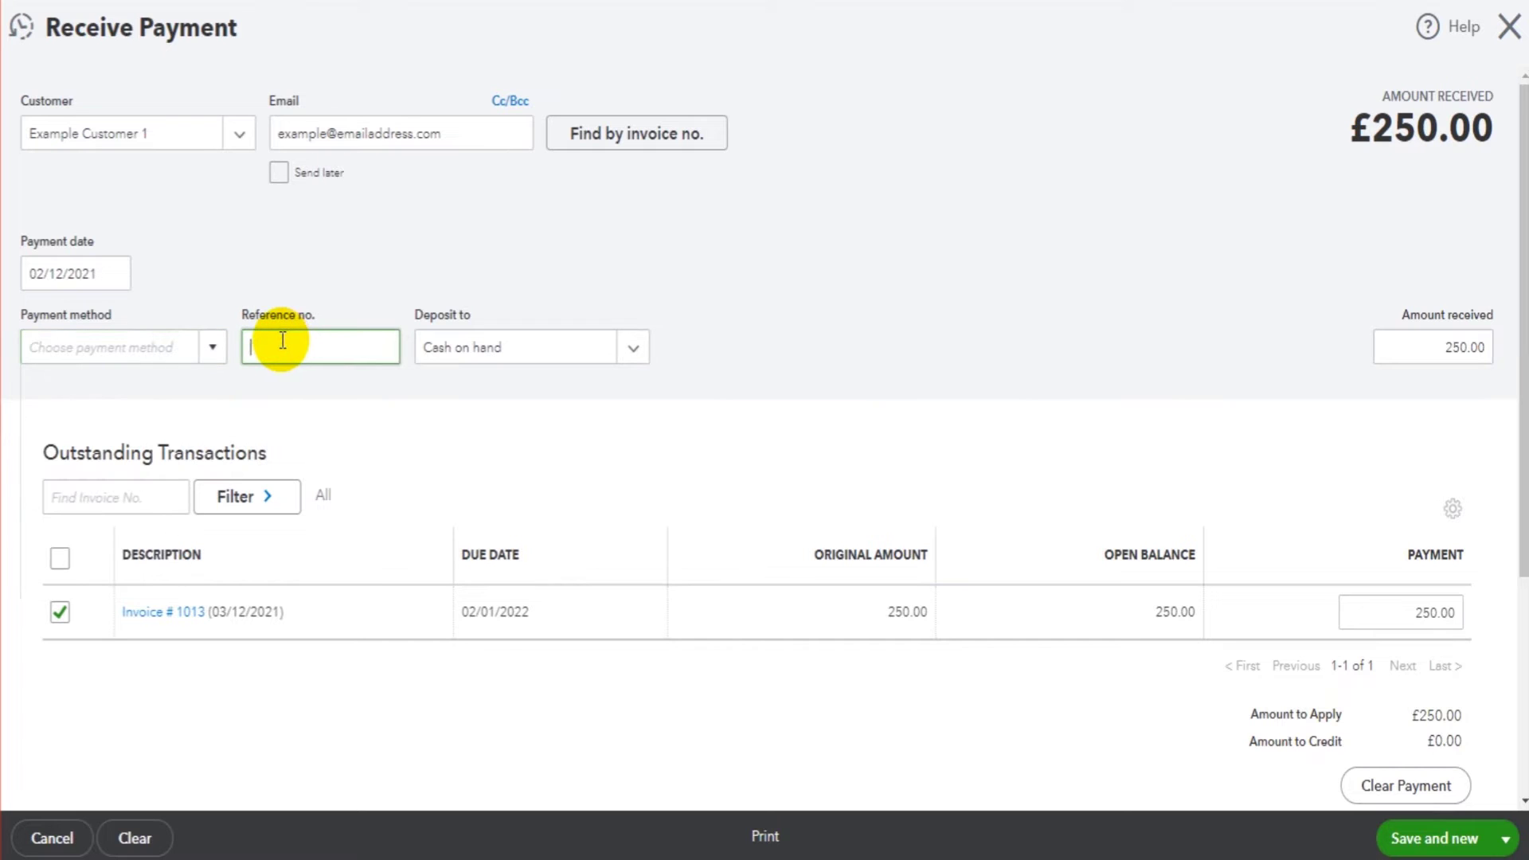
pyautogui.click(634, 350)
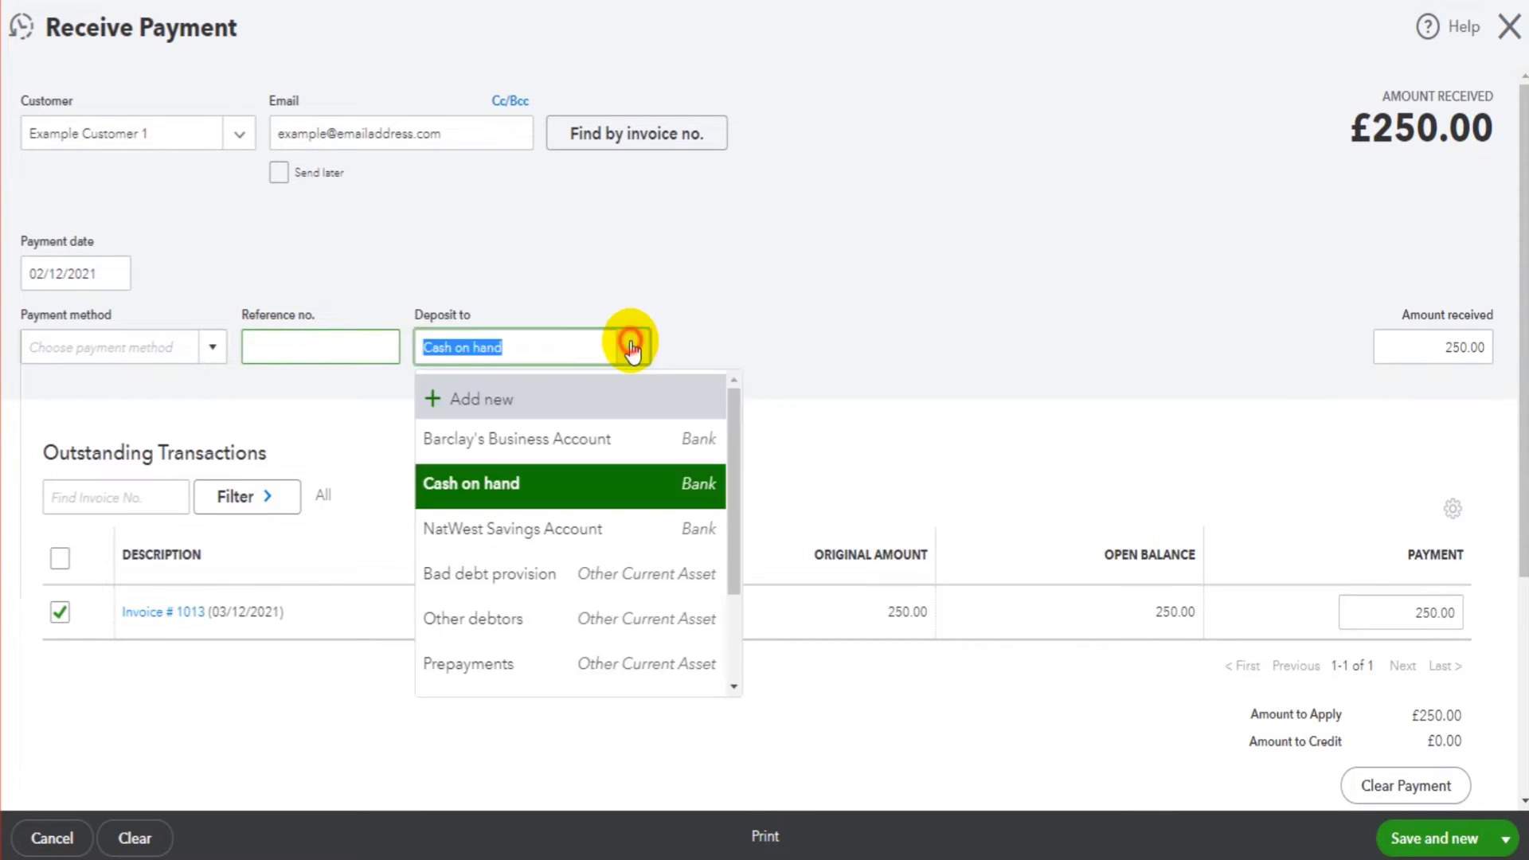
pyautogui.click(551, 451)
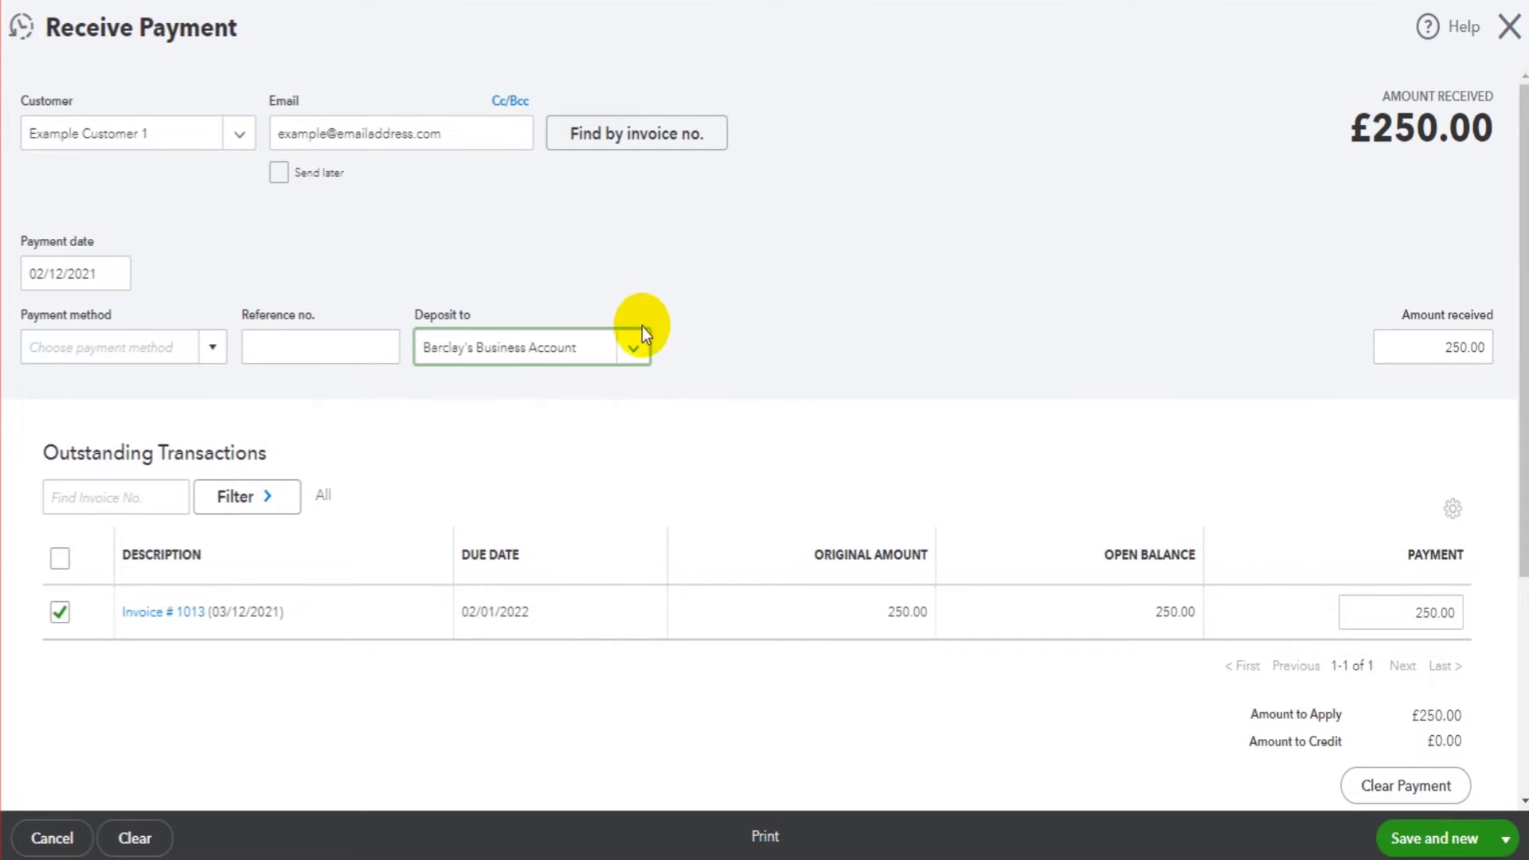
pyautogui.click(623, 347)
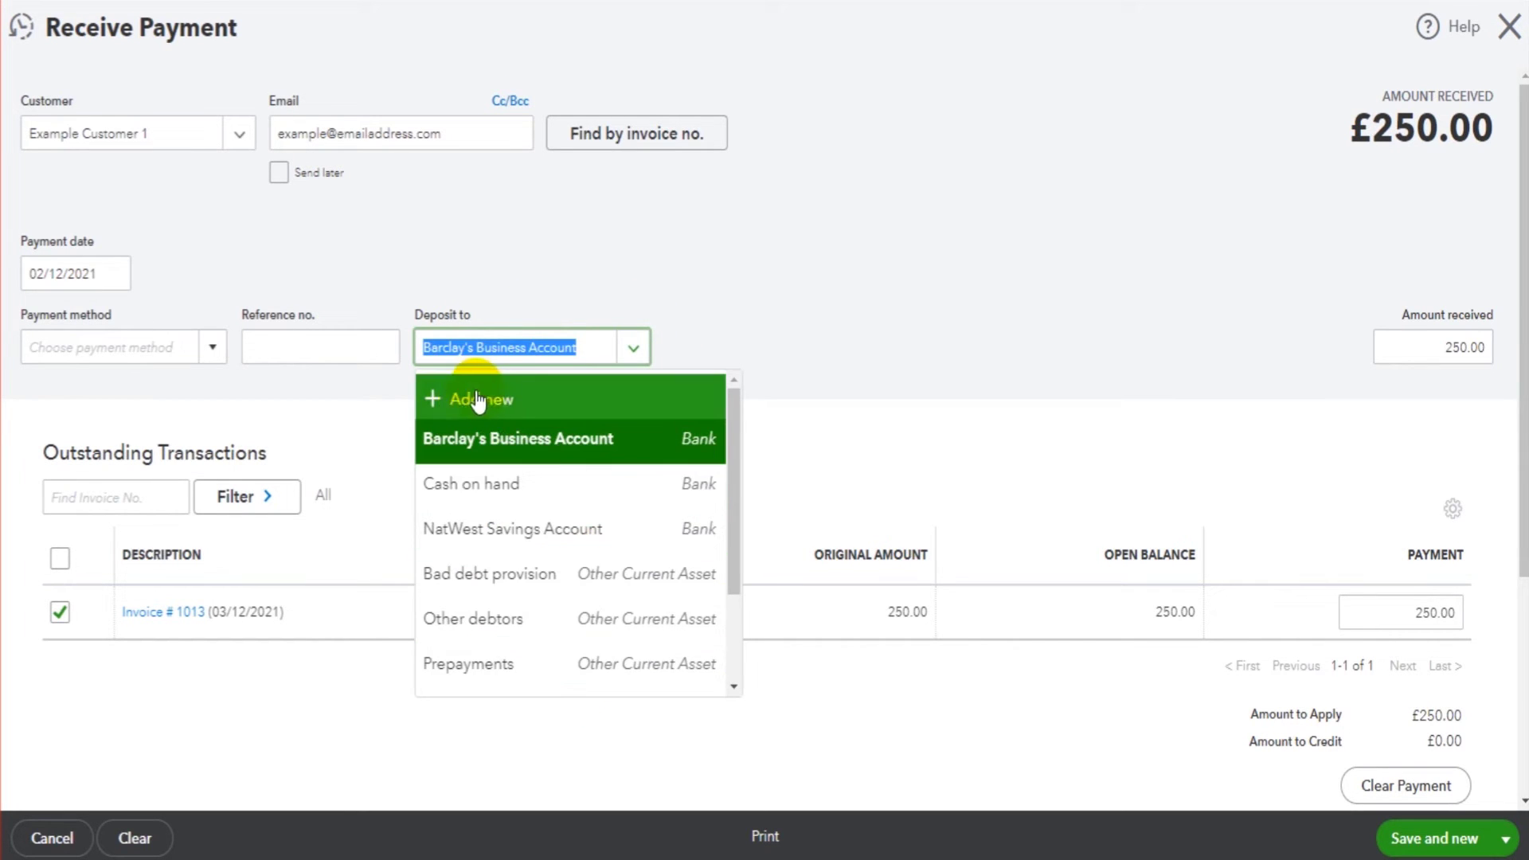
pyautogui.click(727, 280)
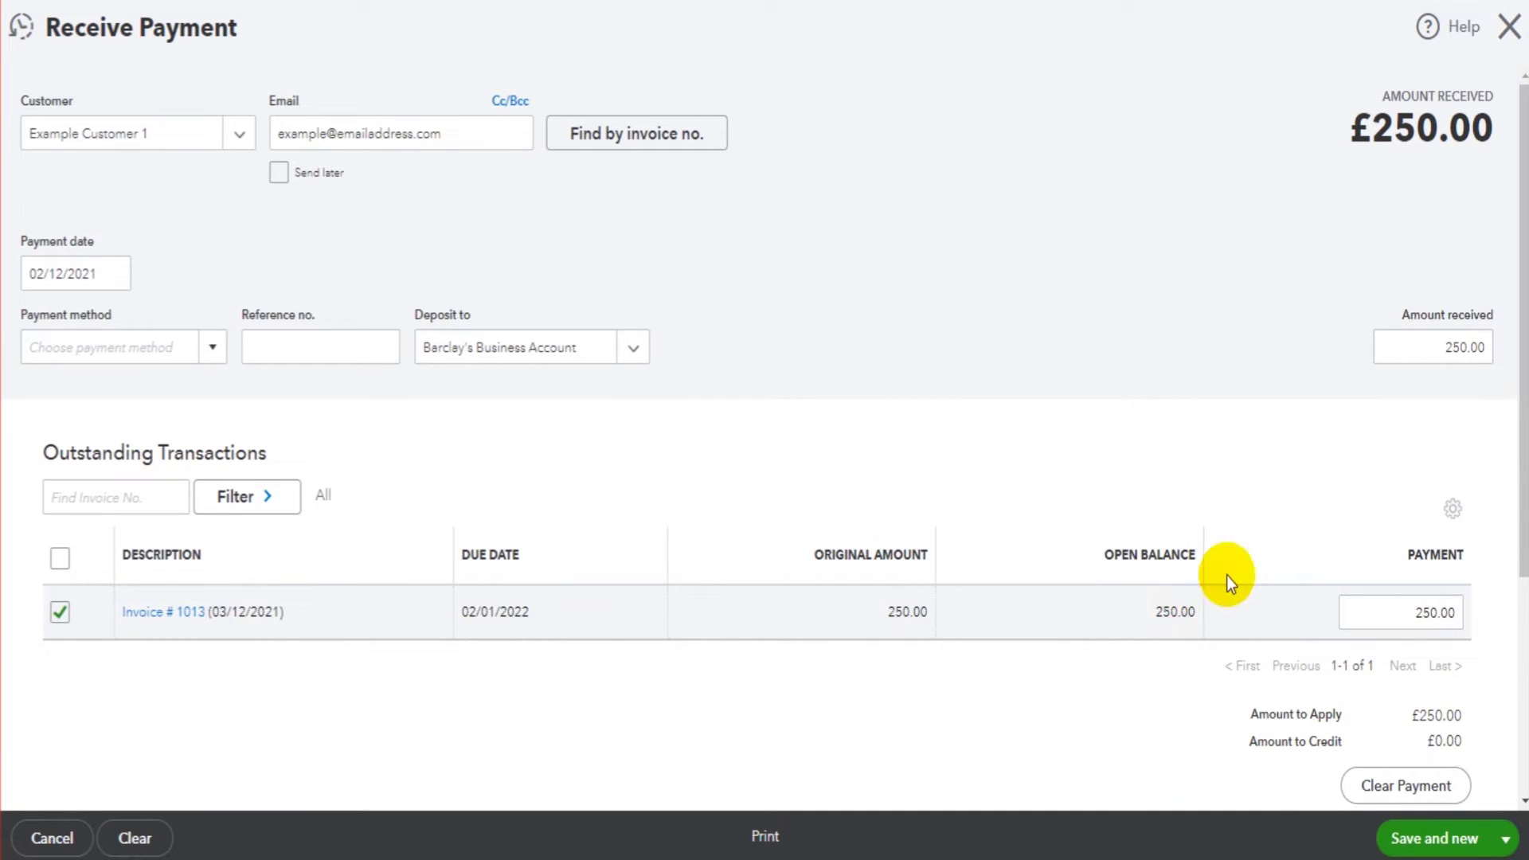
# - Save and close the £250.00 payment on invoice 1013, then start a new invoice for Example Customer 1
pyautogui.click(1420, 343)
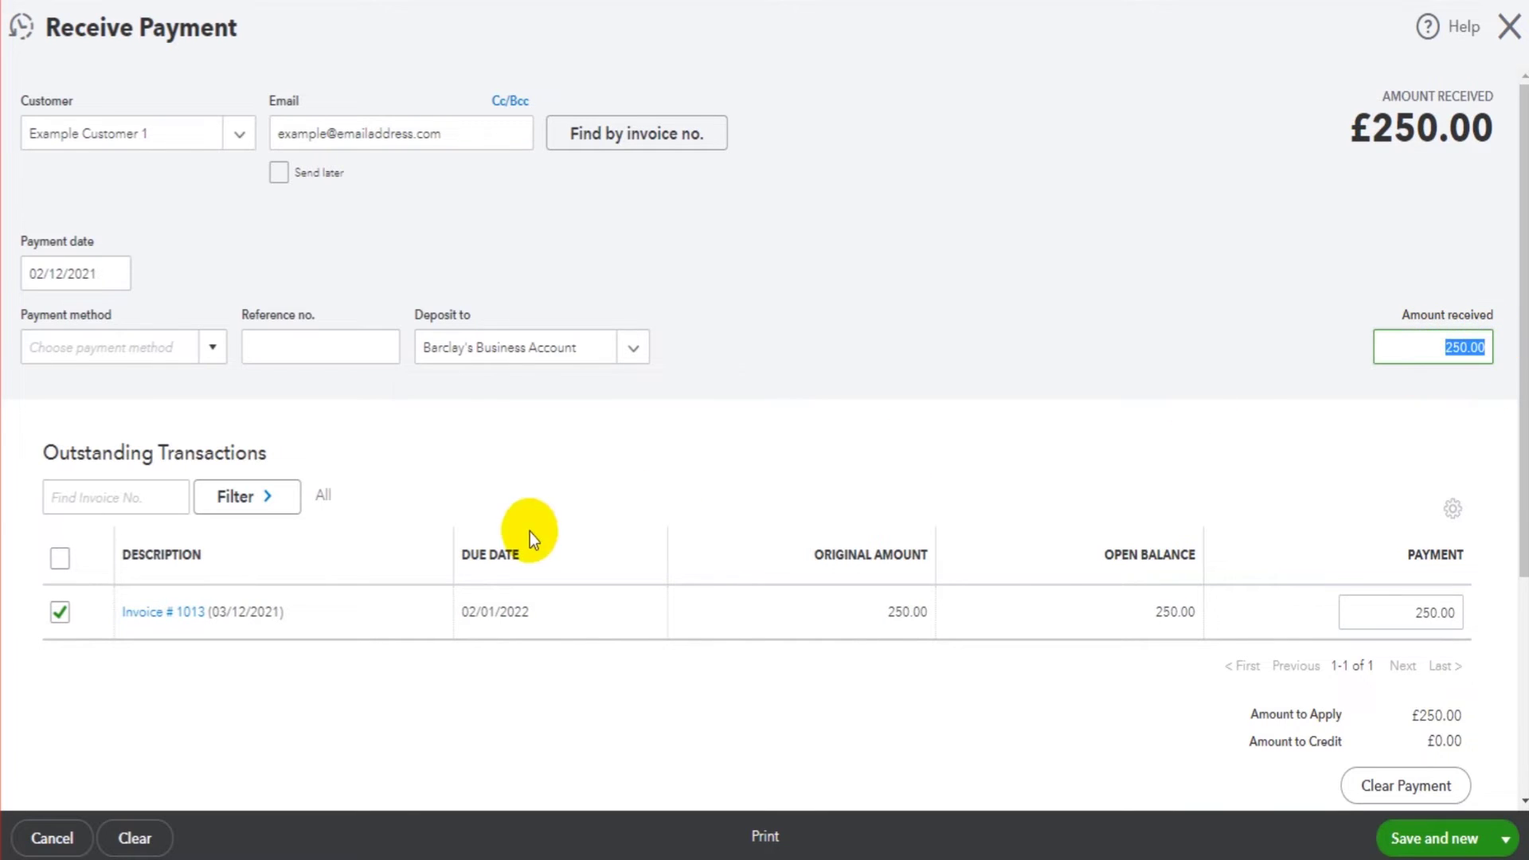
pyautogui.click(821, 431)
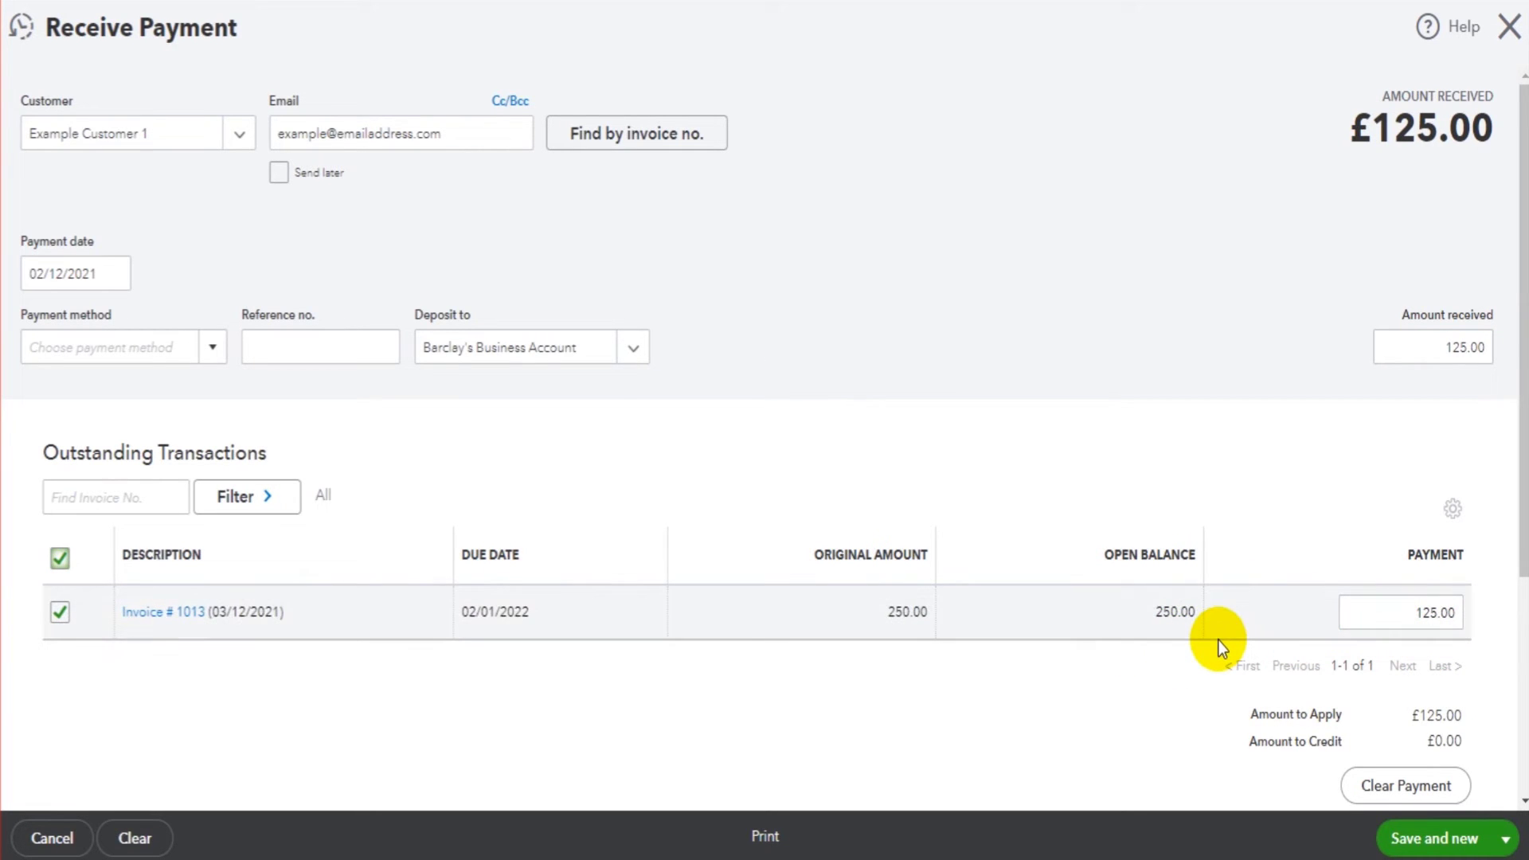
pyautogui.click(1434, 347)
pyautogui.write('25')
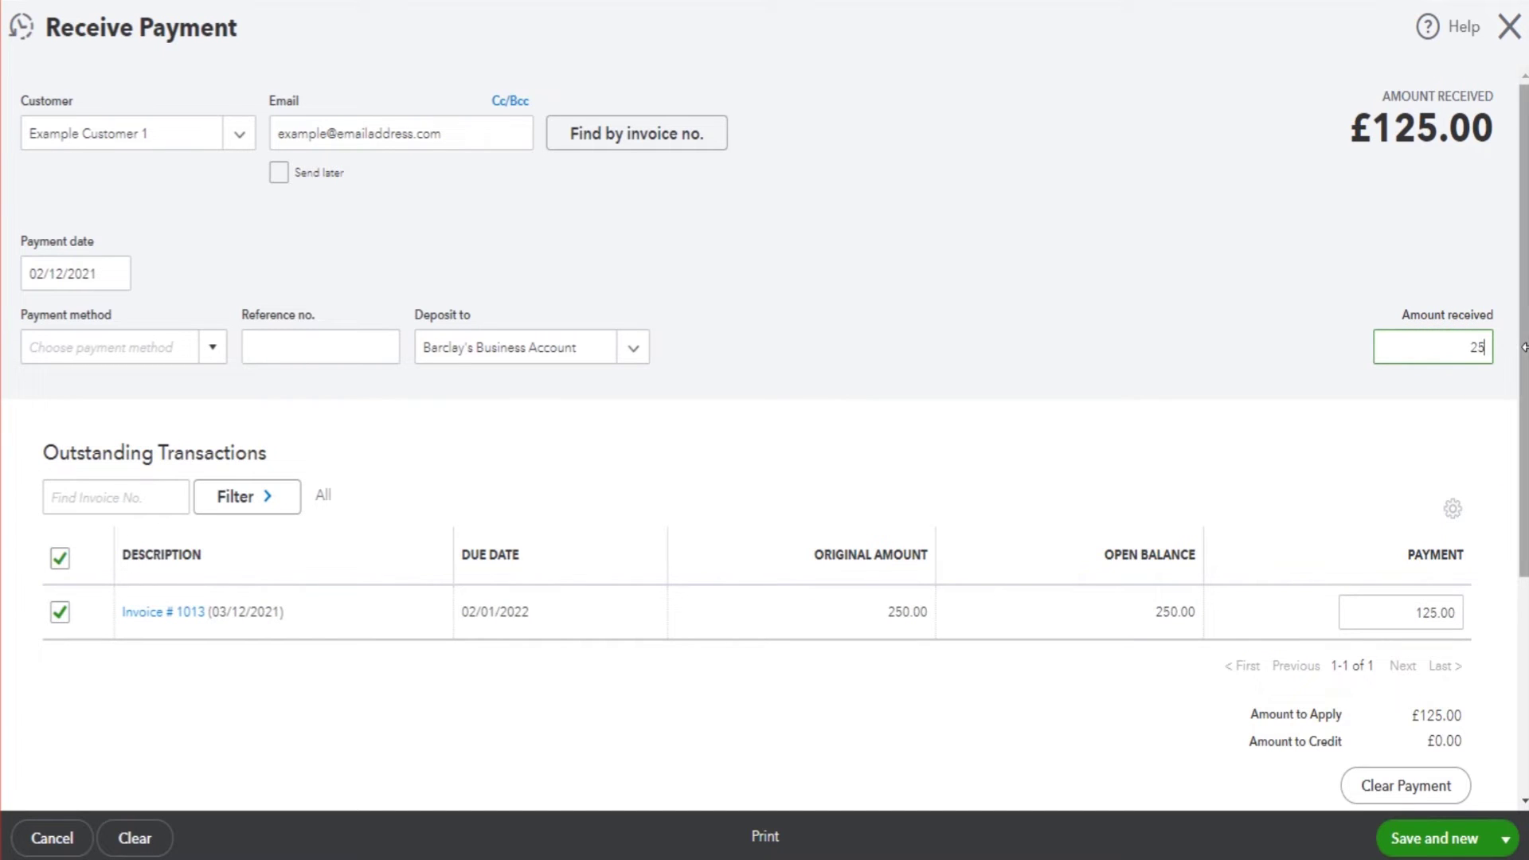
pyautogui.click(1506, 839)
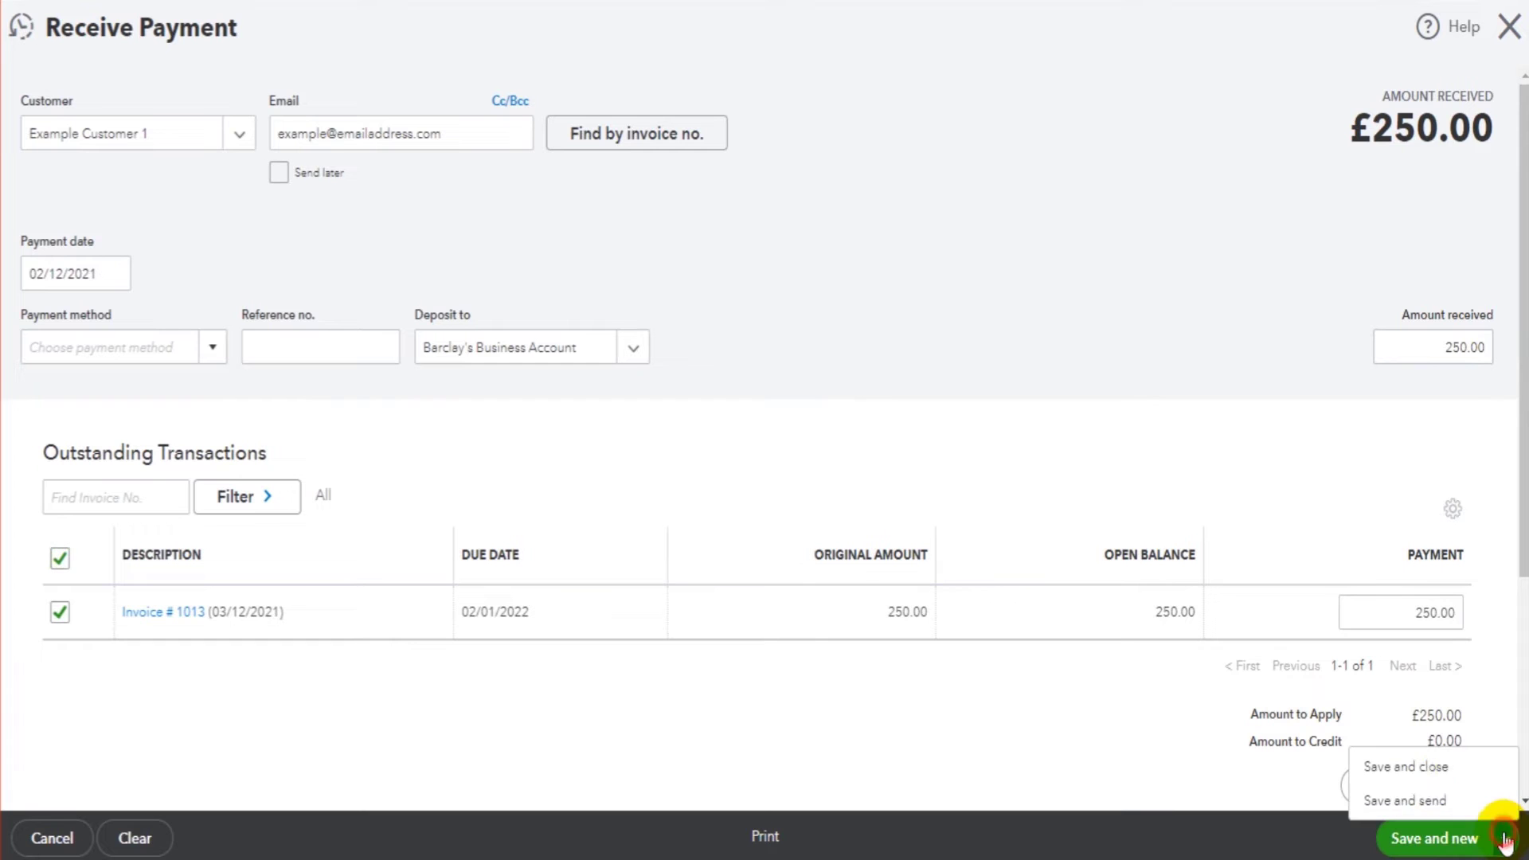
pyautogui.click(1436, 771)
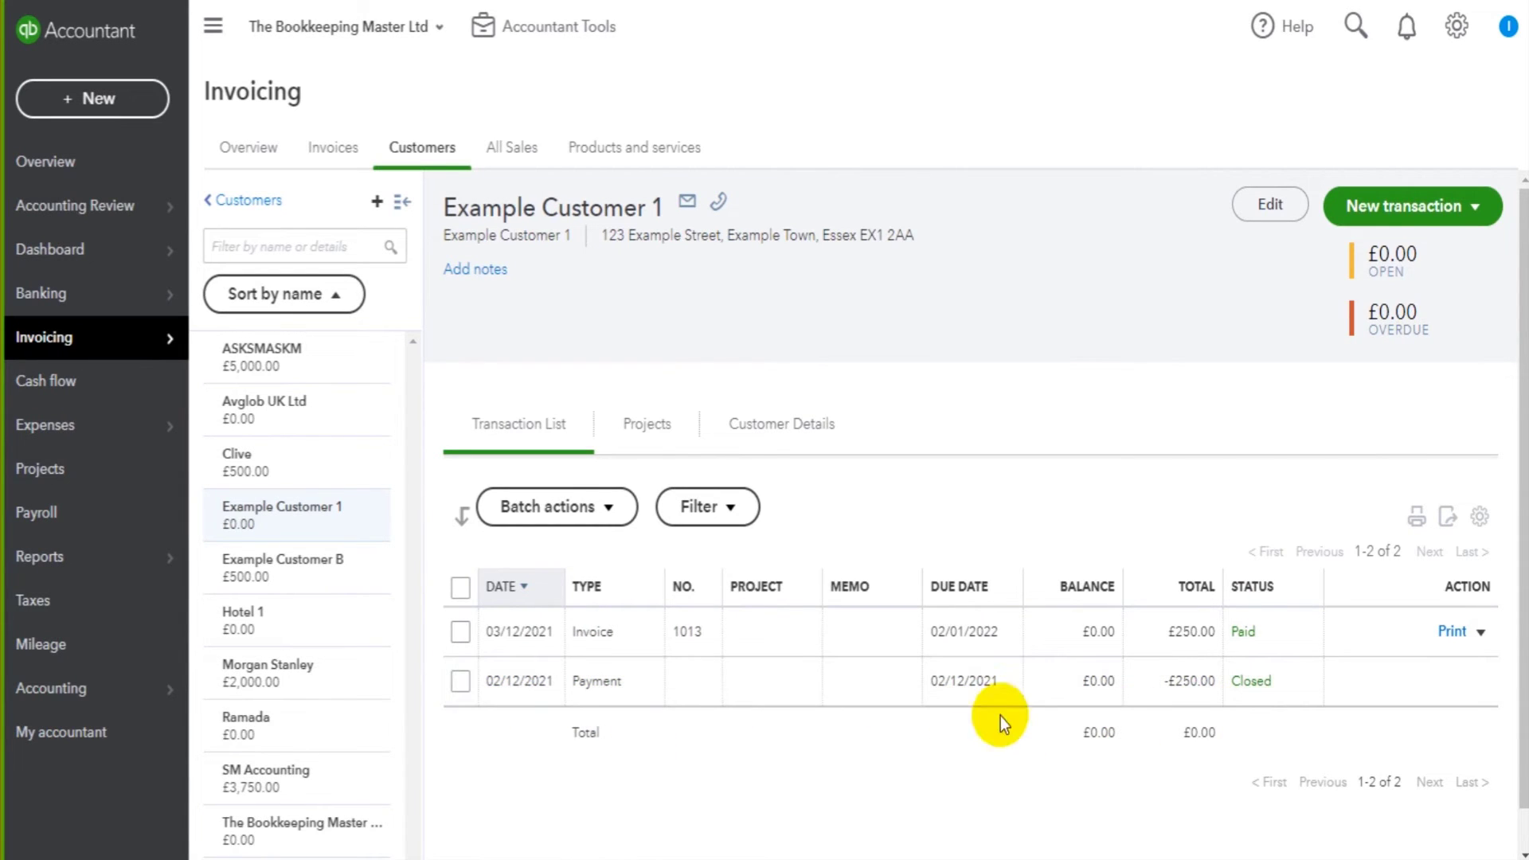
pyautogui.click(1390, 217)
pyautogui.click(1367, 253)
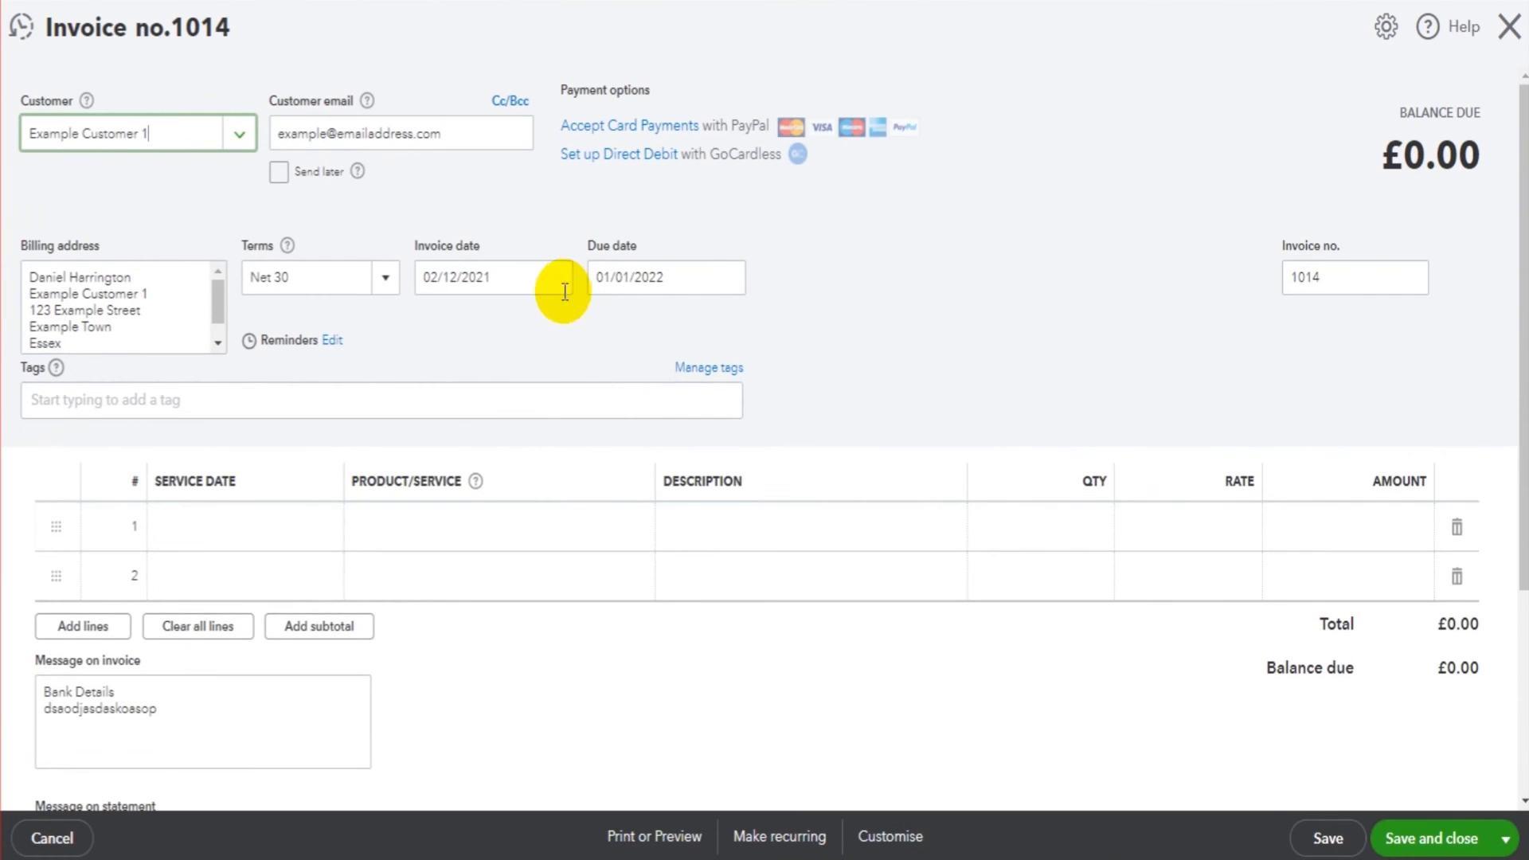
# - Date invoice 1014 01/12/2021, add a Sales line at rate 2,500, and save and close
pyautogui.click(558, 282)
pyautogui.click(486, 400)
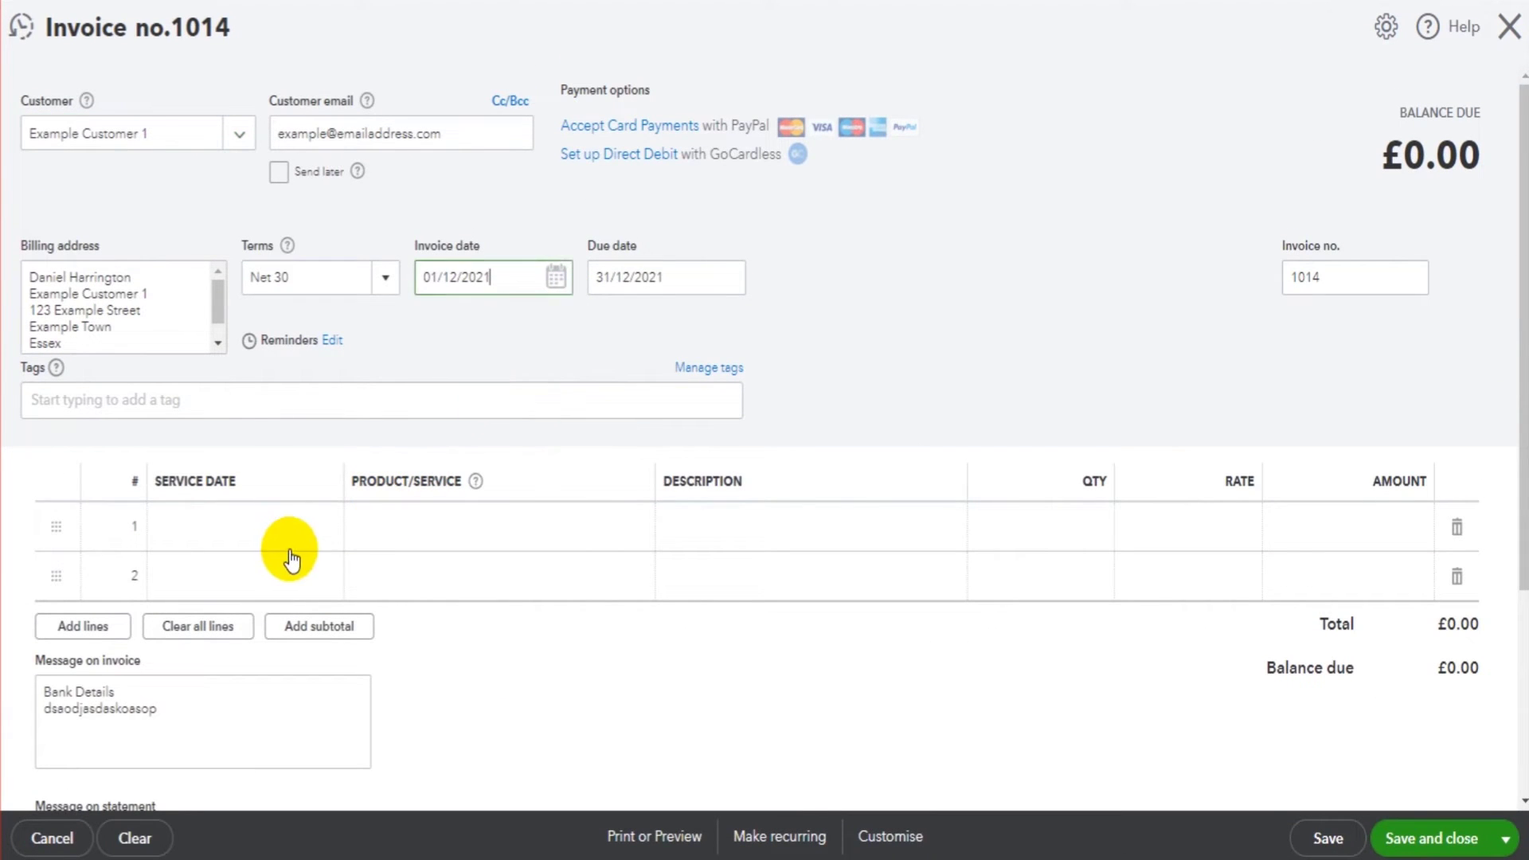
pyautogui.click(522, 530)
pyautogui.write('sa')
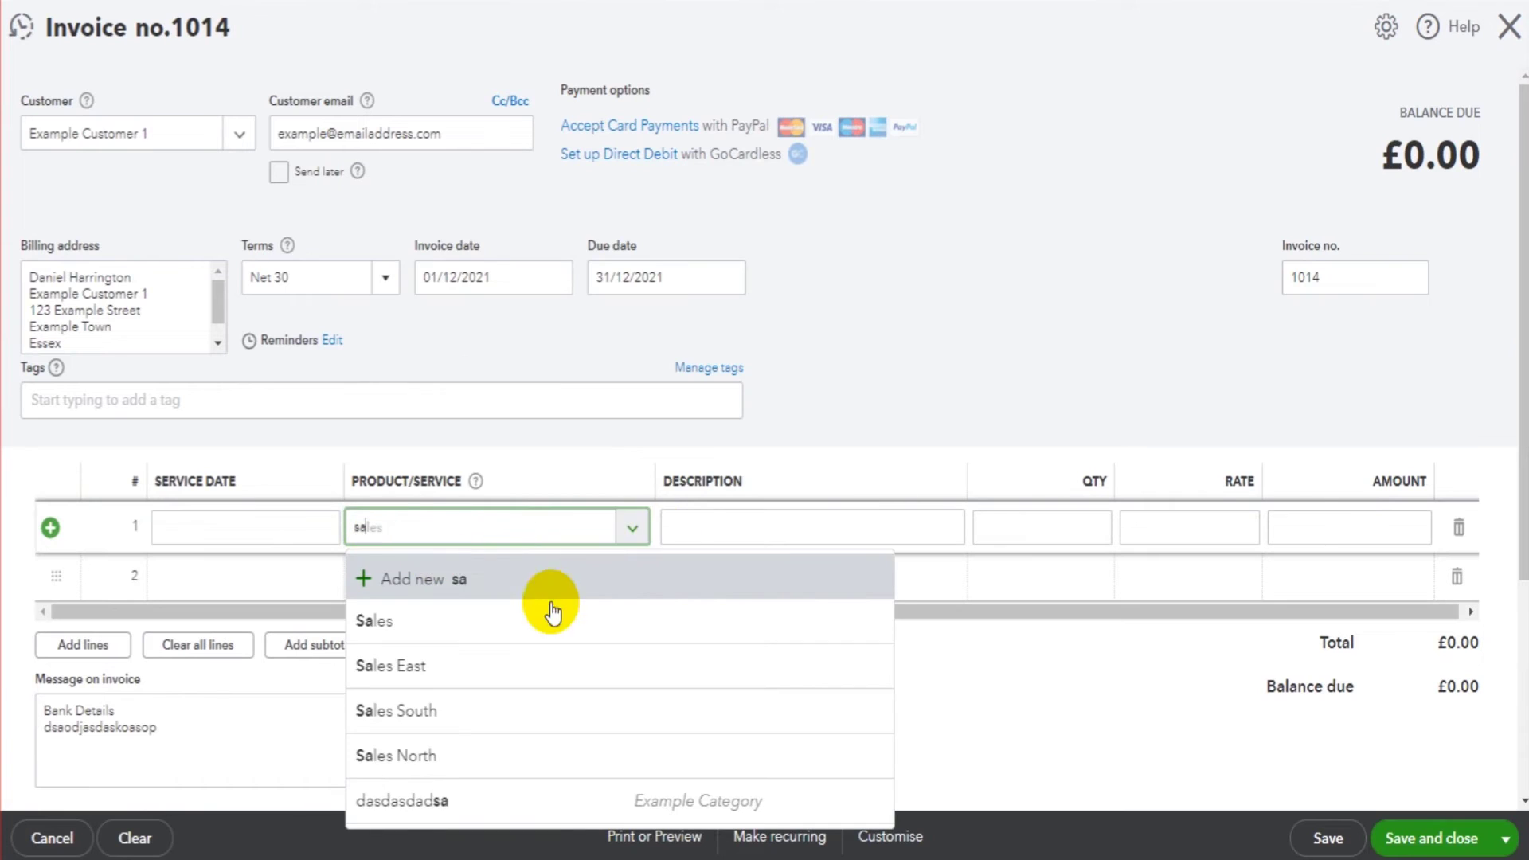
pyautogui.click(543, 610)
pyautogui.write('dpsdmasdls,dsald,')
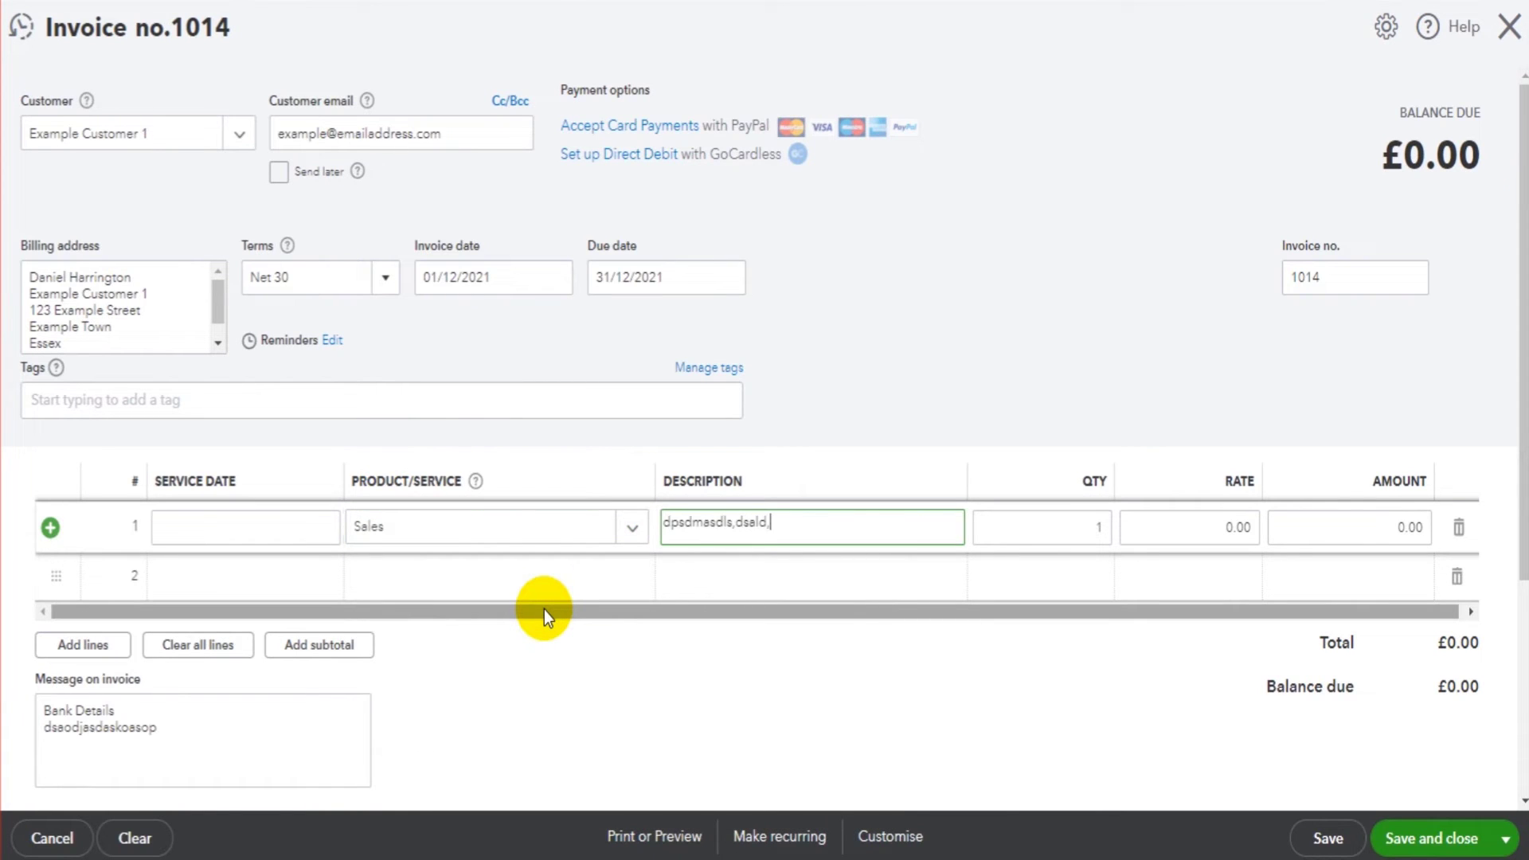
pyautogui.press('Tab')
pyautogui.write('2,5')
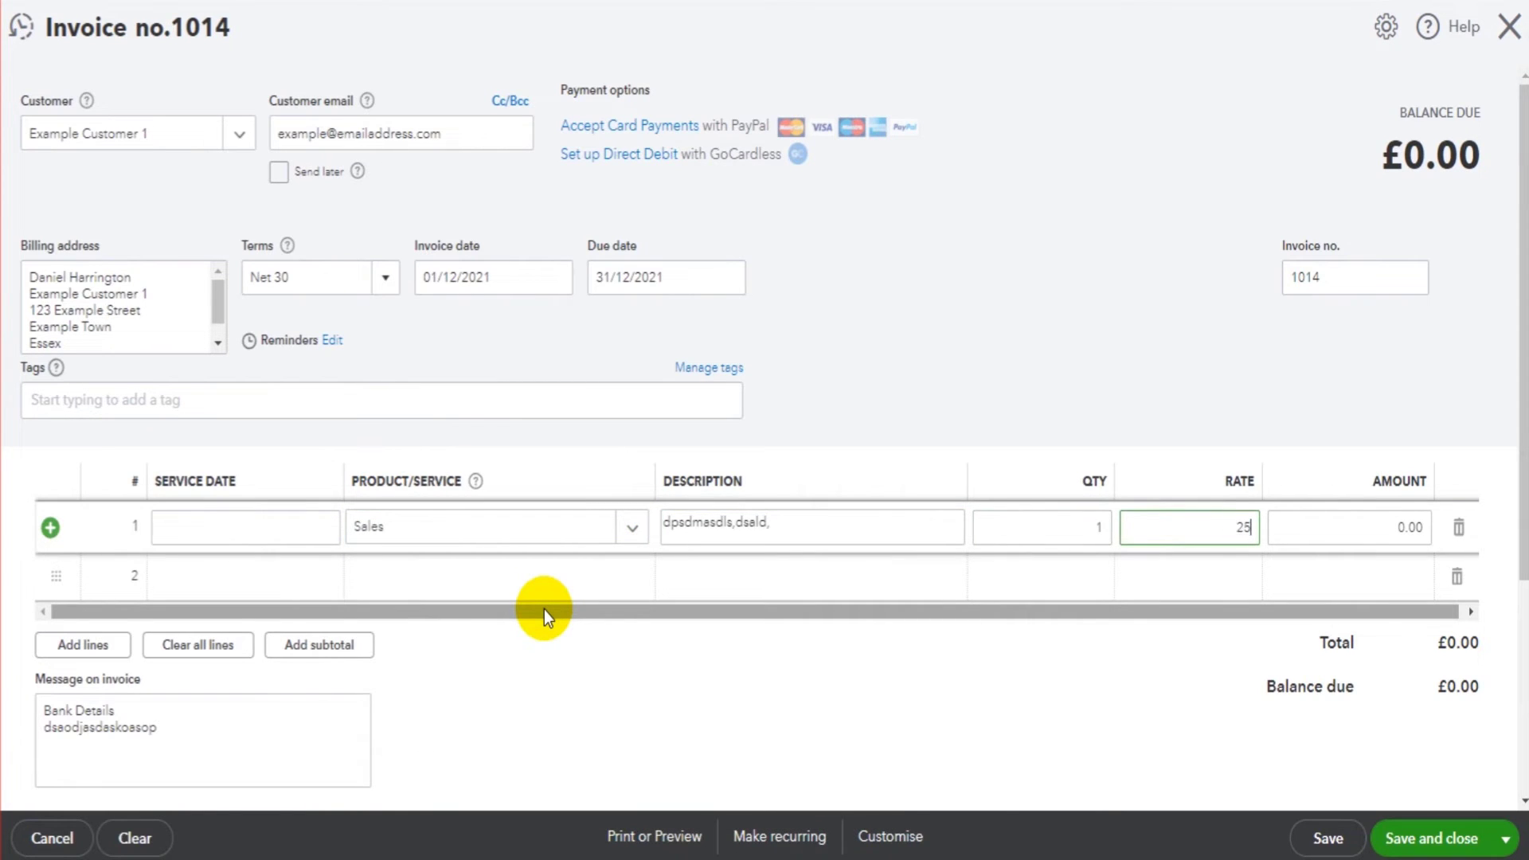
pyautogui.write('00')
pyautogui.press('Tab')
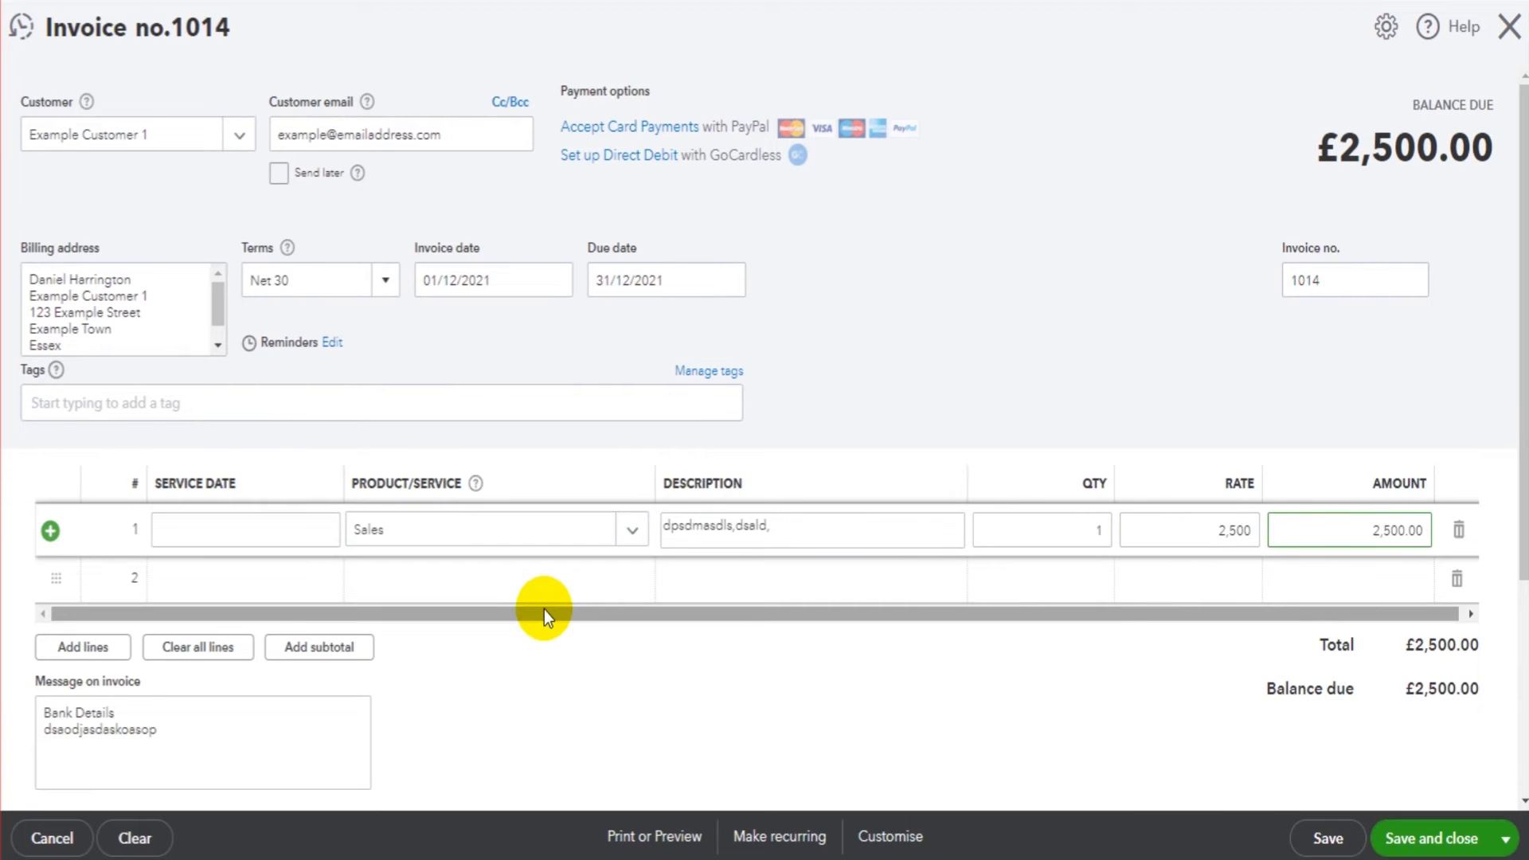
pyautogui.click(1459, 851)
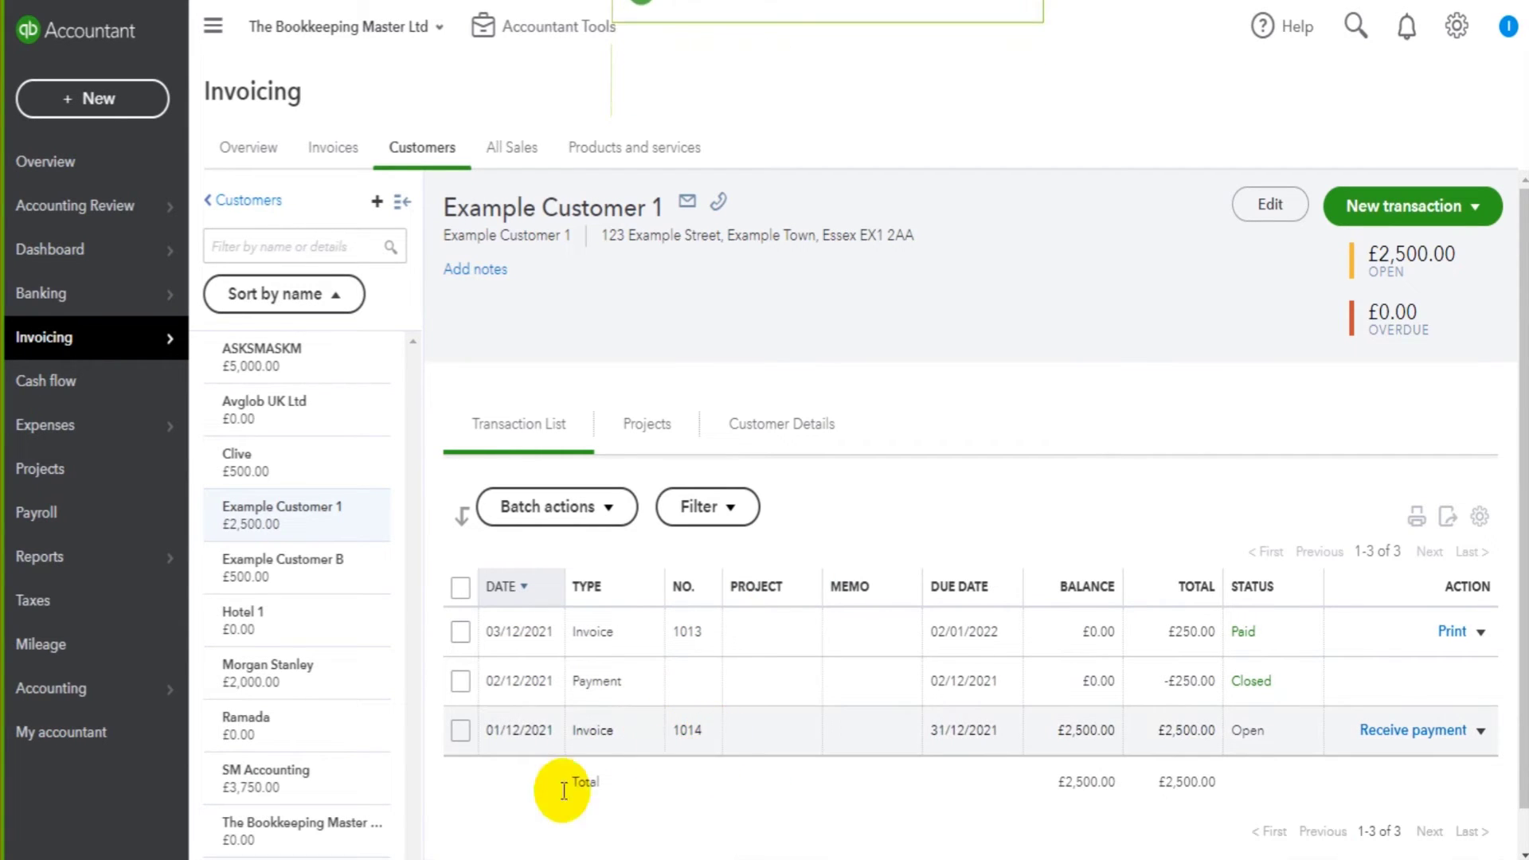
# - Save and close a £1,000.00 payment on invoice 1014, then start another payment on it
pyautogui.click(1387, 731)
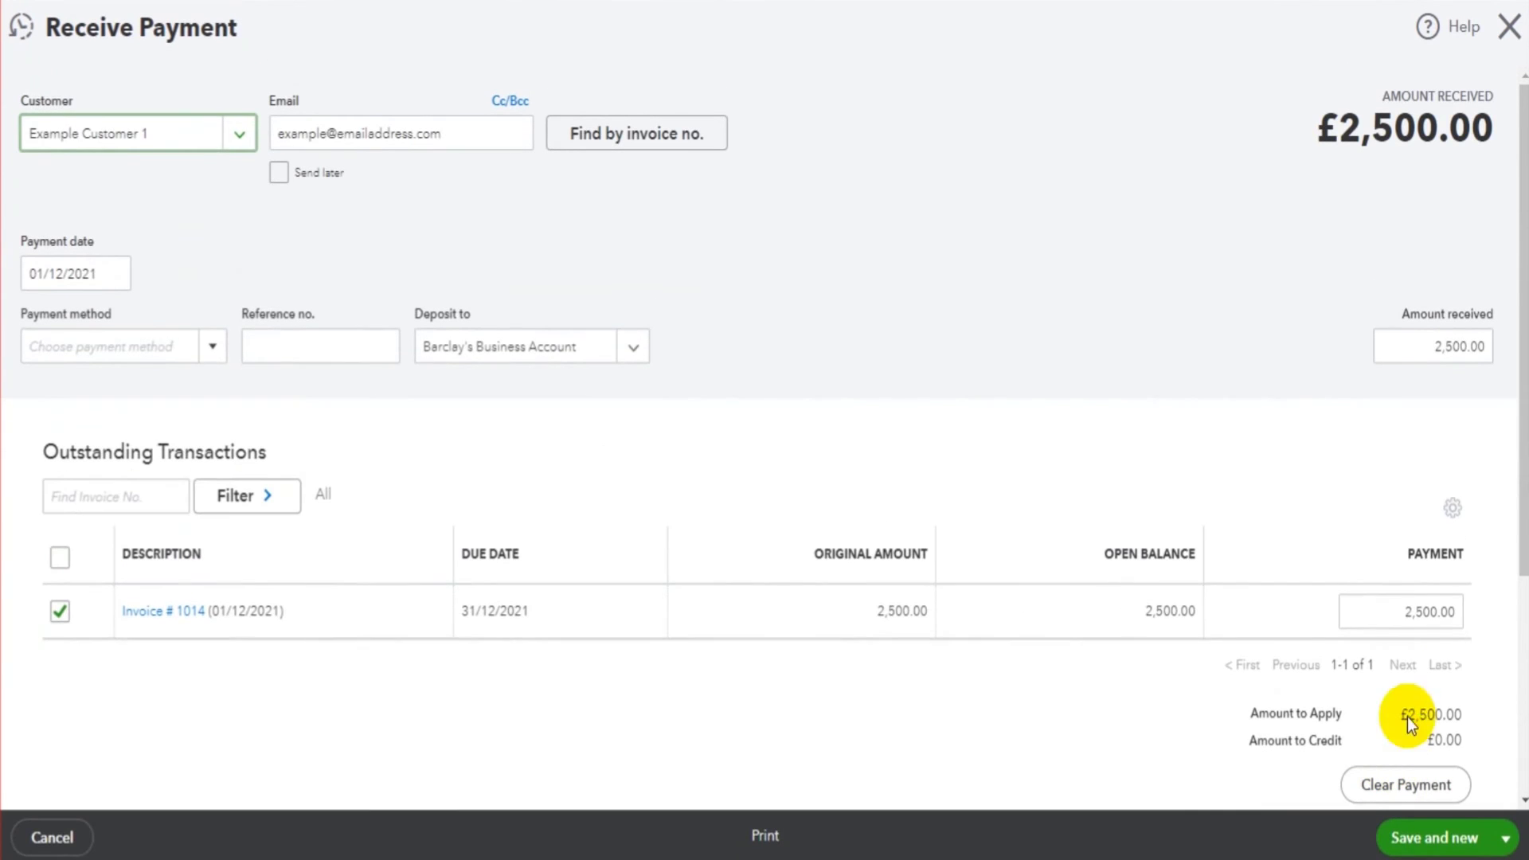
pyautogui.click(1413, 345)
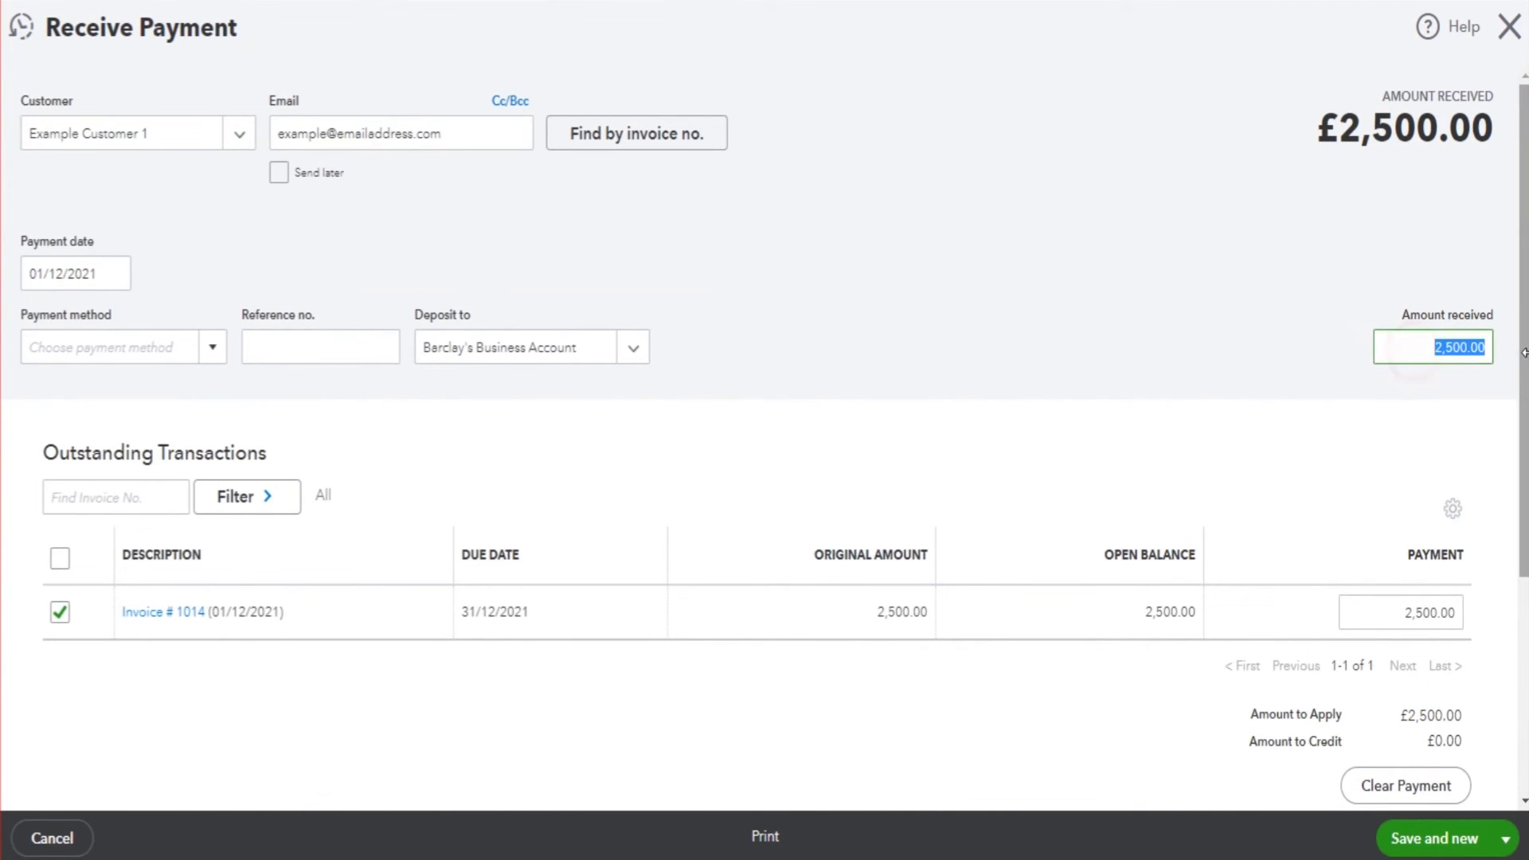
pyautogui.write('1000')
pyautogui.press('Tab')
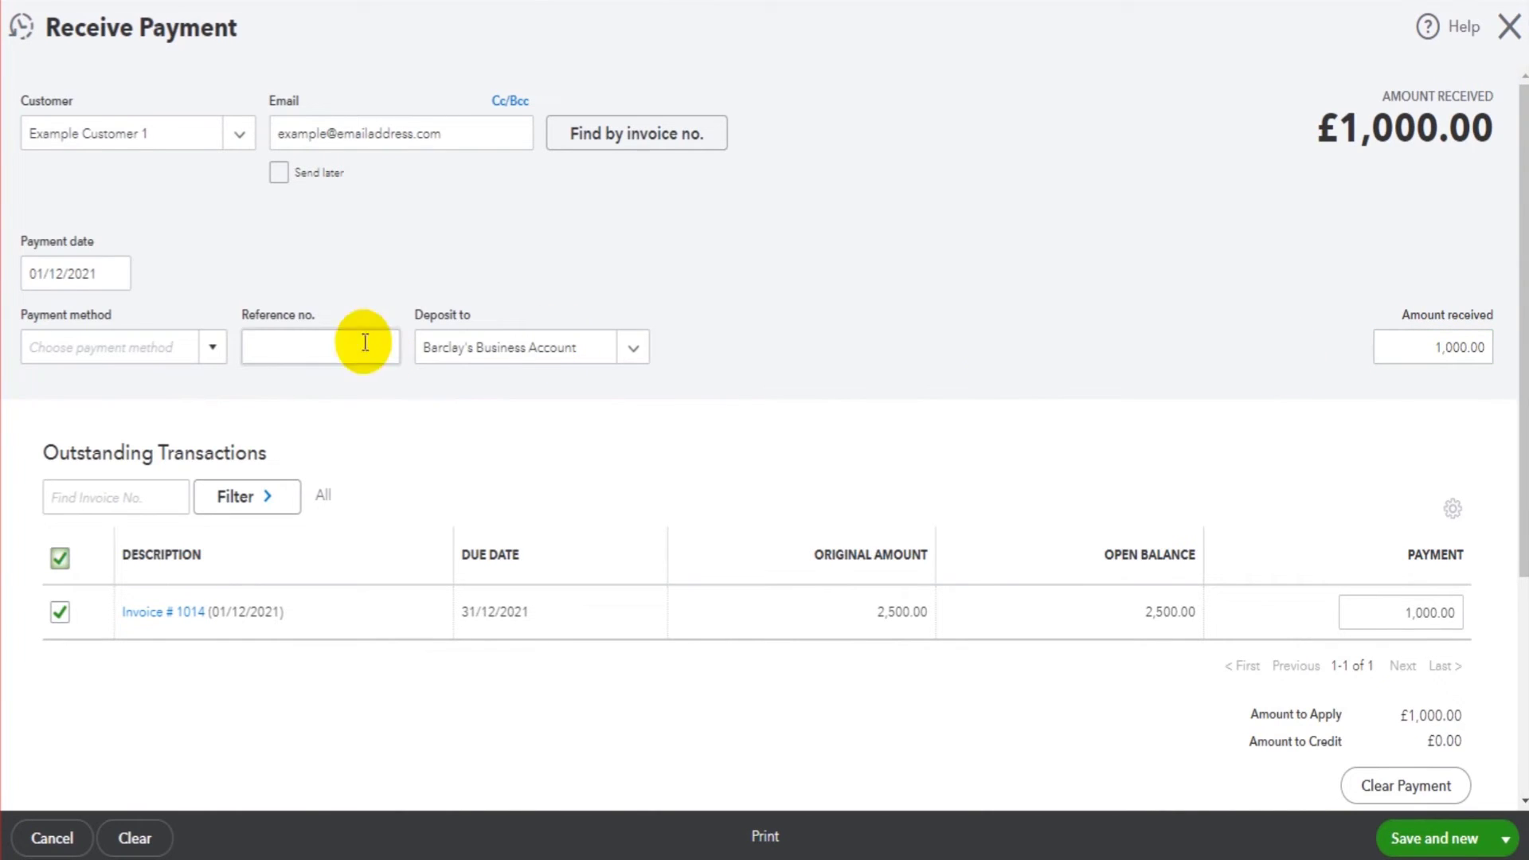
pyautogui.click(1504, 846)
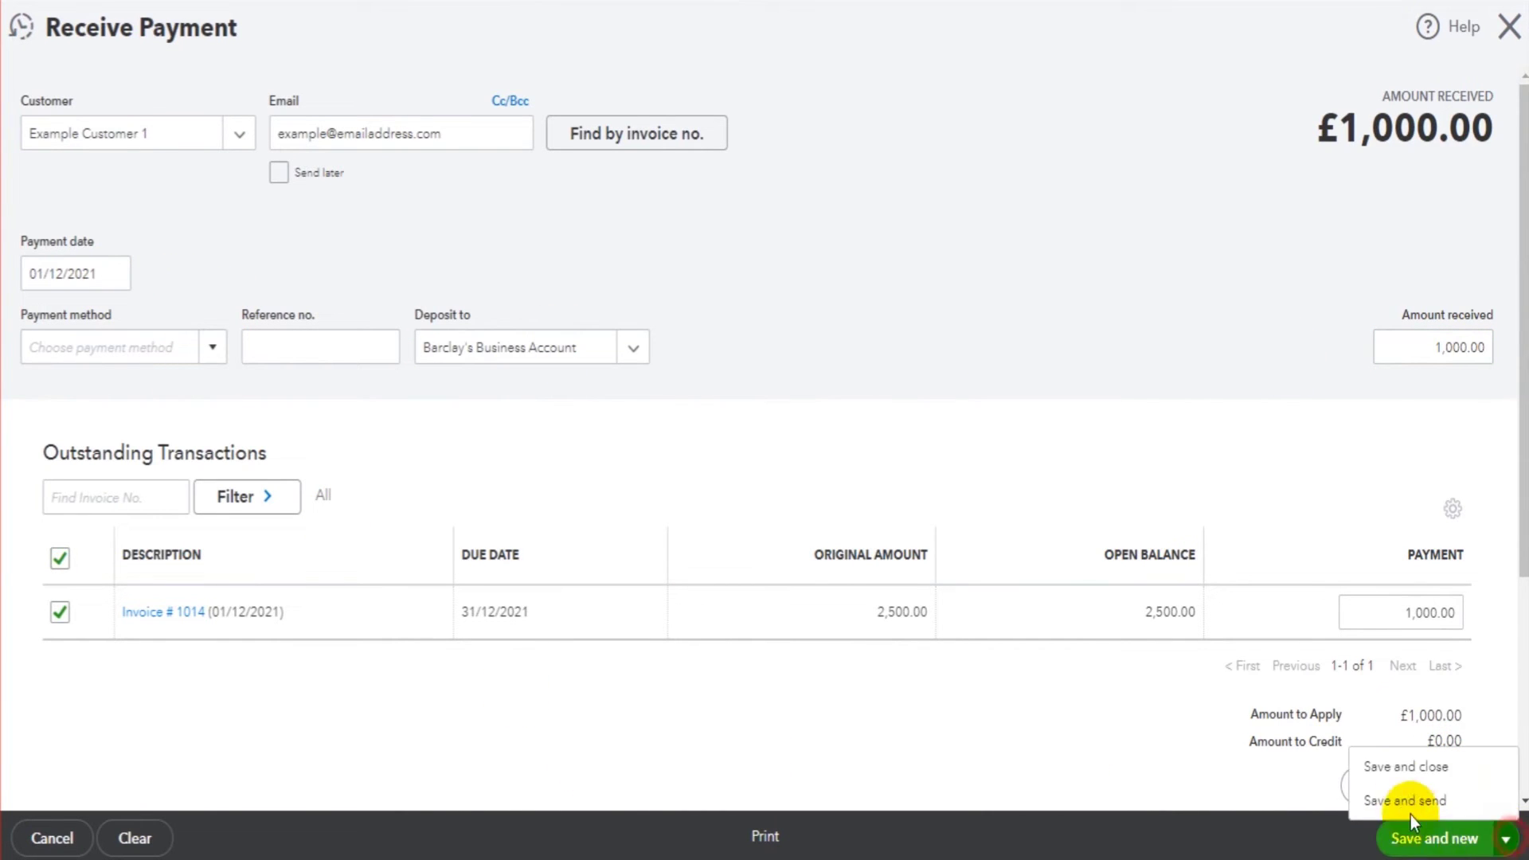
pyautogui.click(1406, 763)
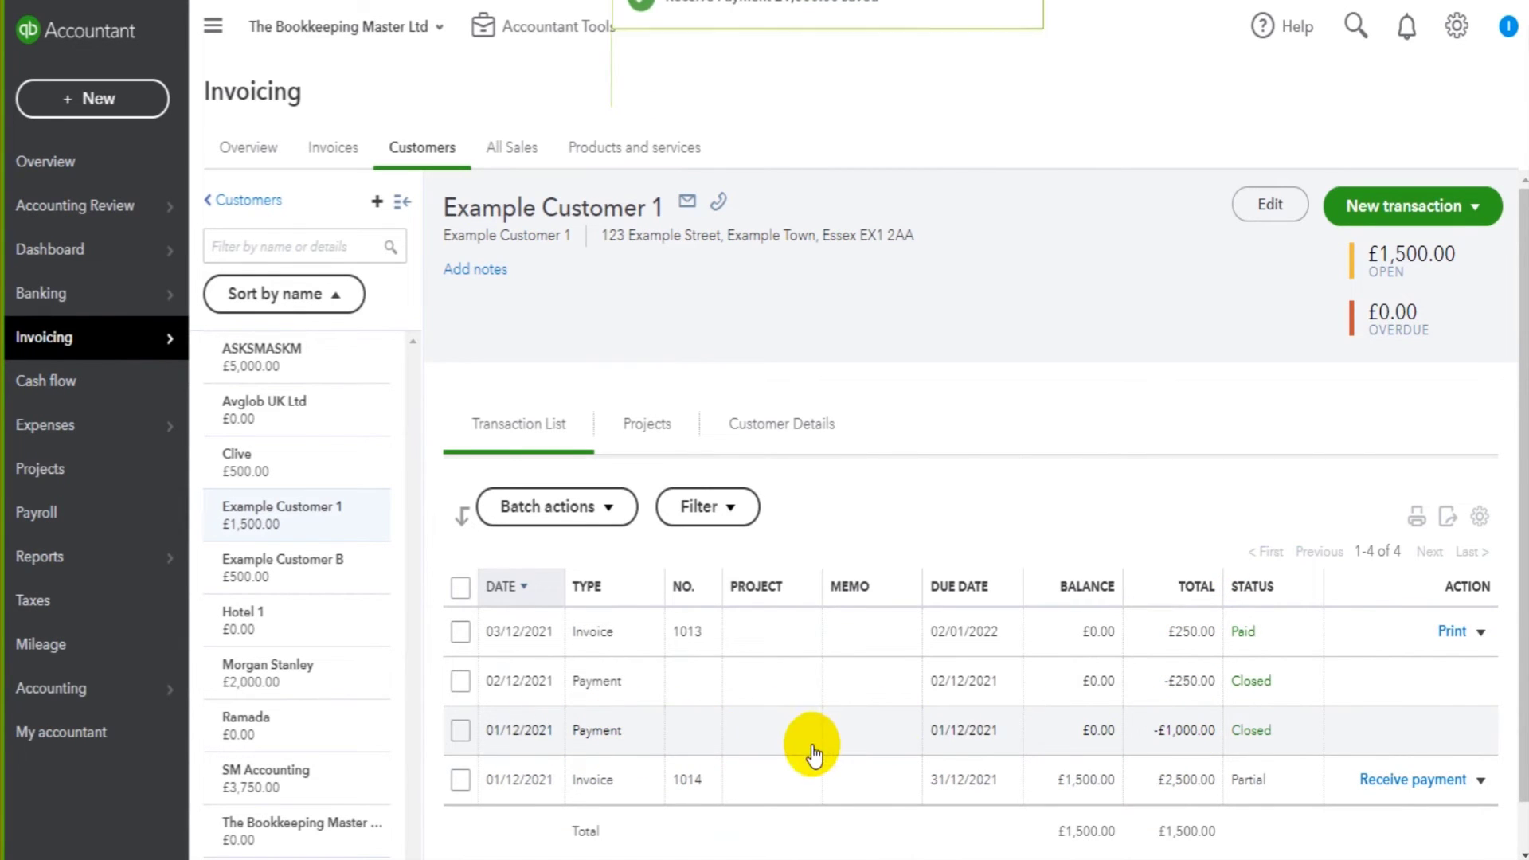
pyautogui.scroll(-1, 1243, 789)
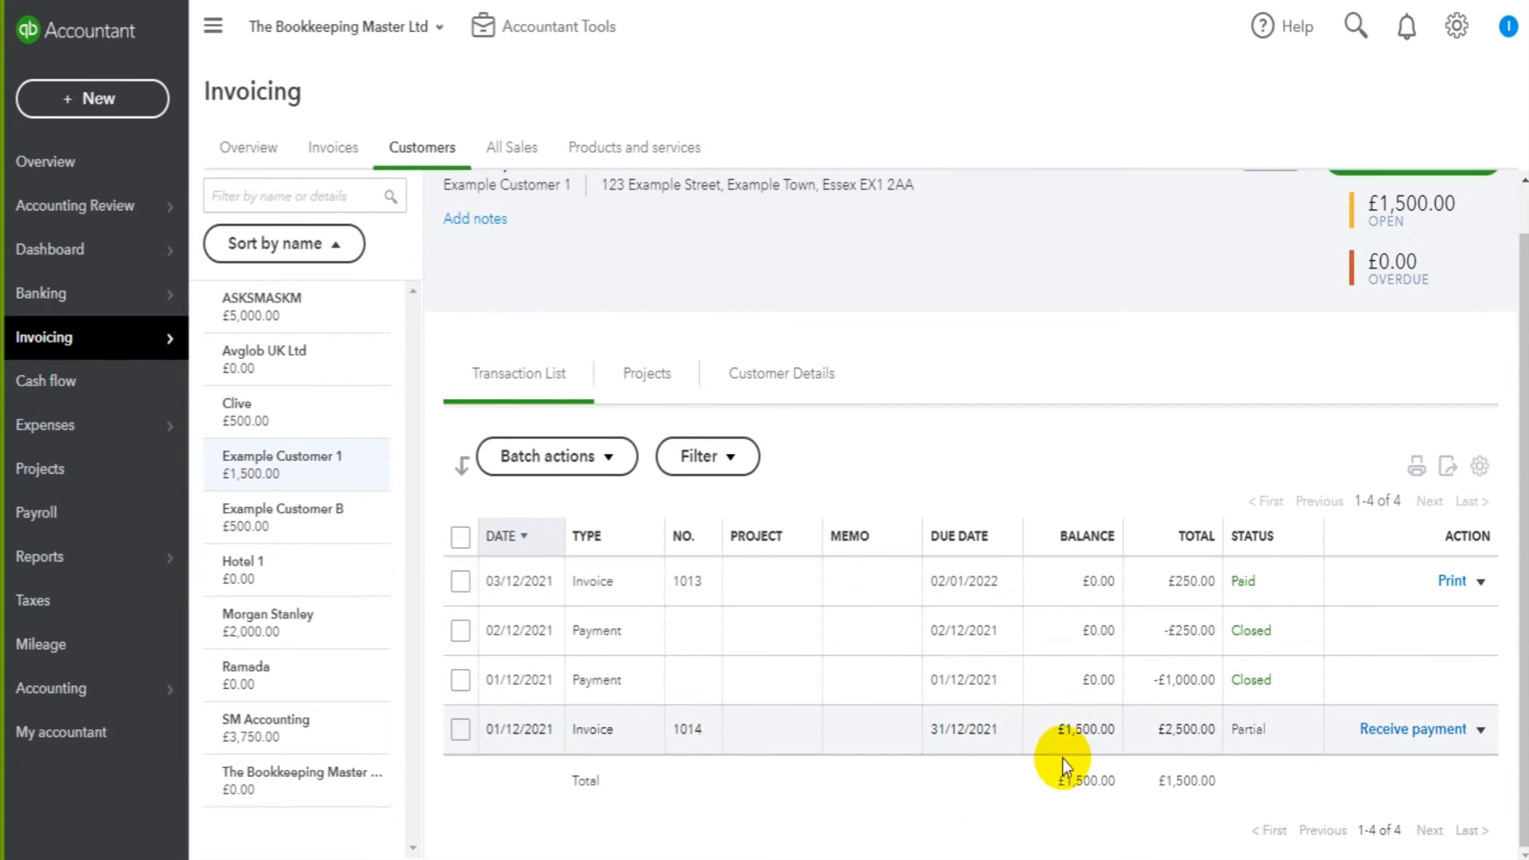
pyautogui.click(1387, 737)
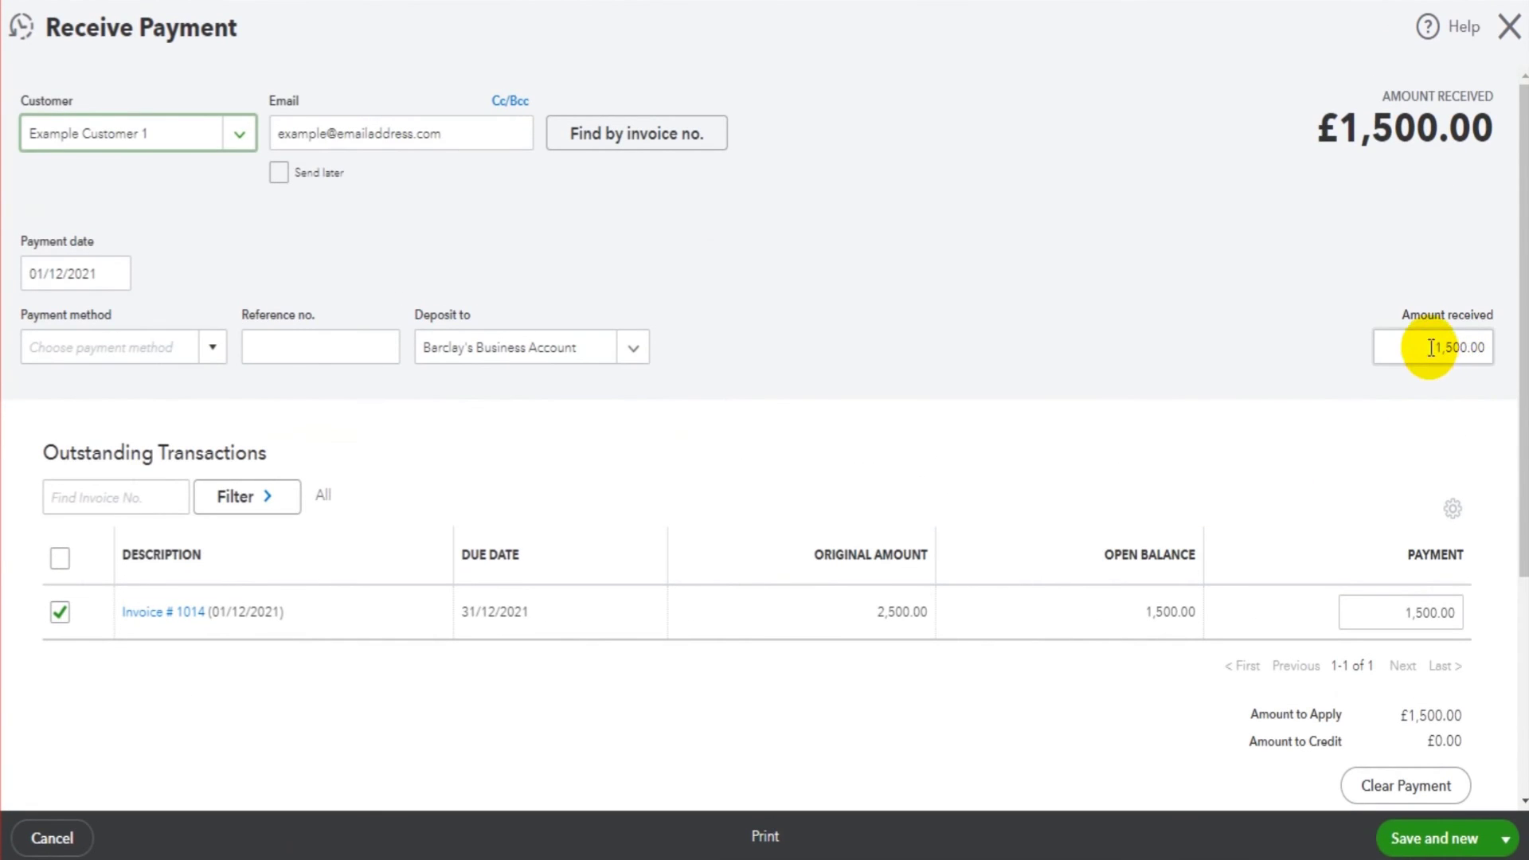
# - Enter a £500.00 amount received with payment date 02/12/2021
pyautogui.click(1432, 348)
pyautogui.write('500')
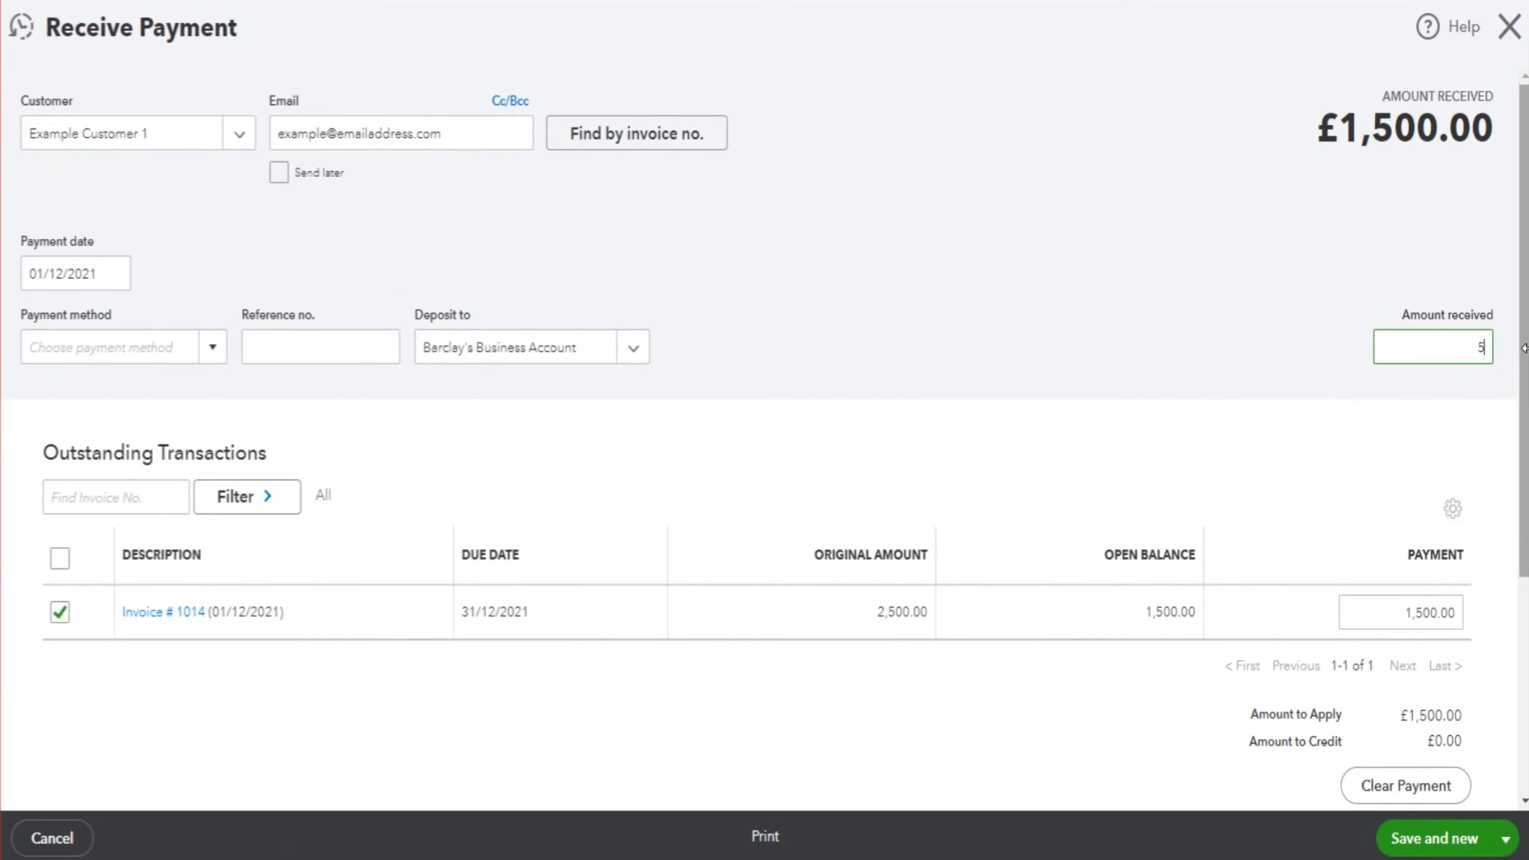
pyautogui.click(1308, 342)
pyautogui.click(127, 276)
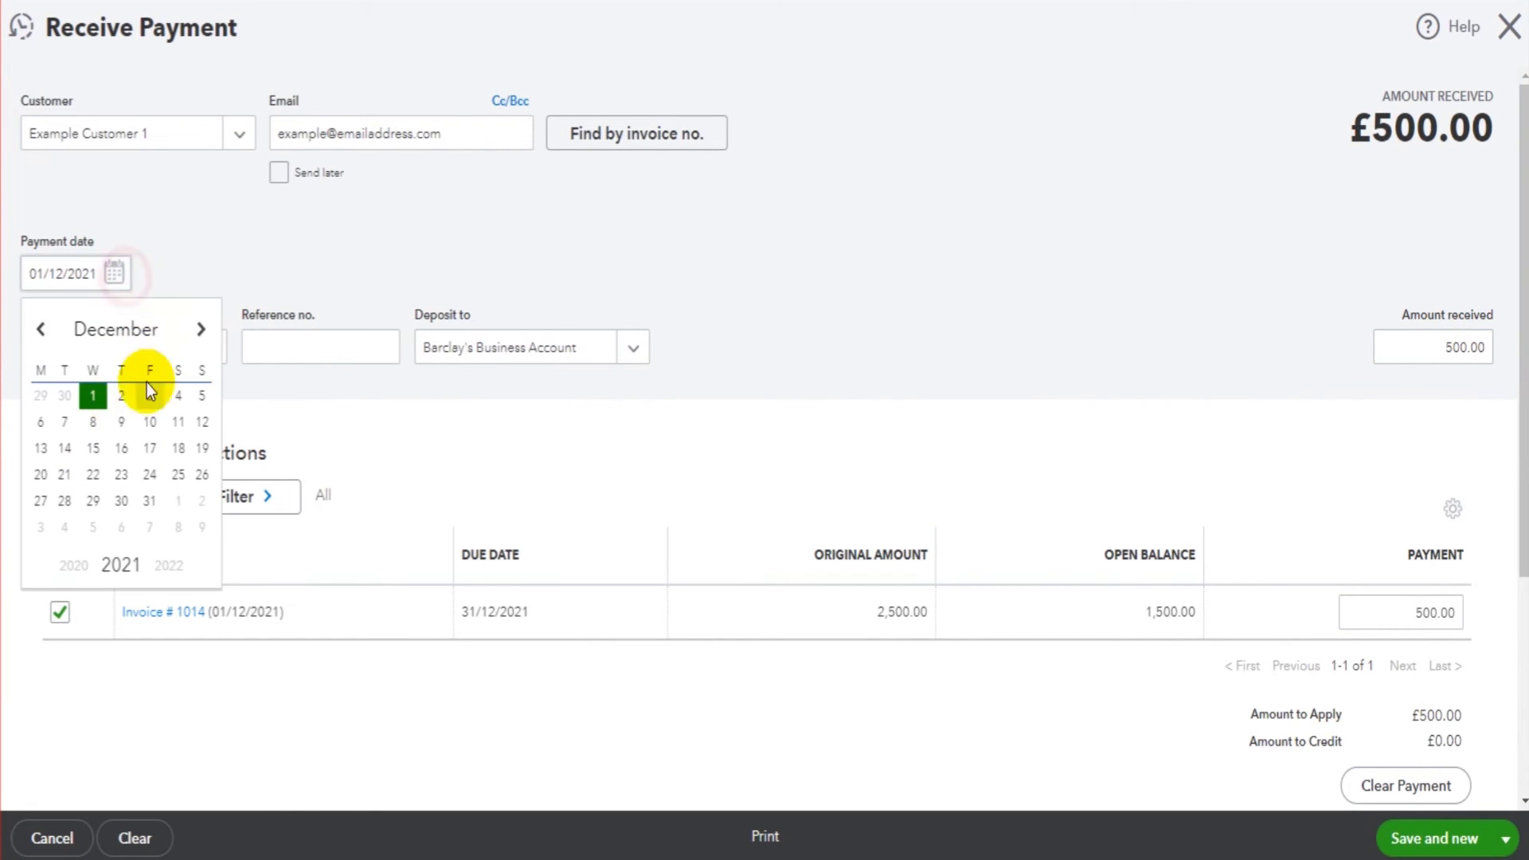
pyautogui.click(120, 399)
# - Set the payment method to Credit Card and save and close the payment
pyautogui.click(215, 350)
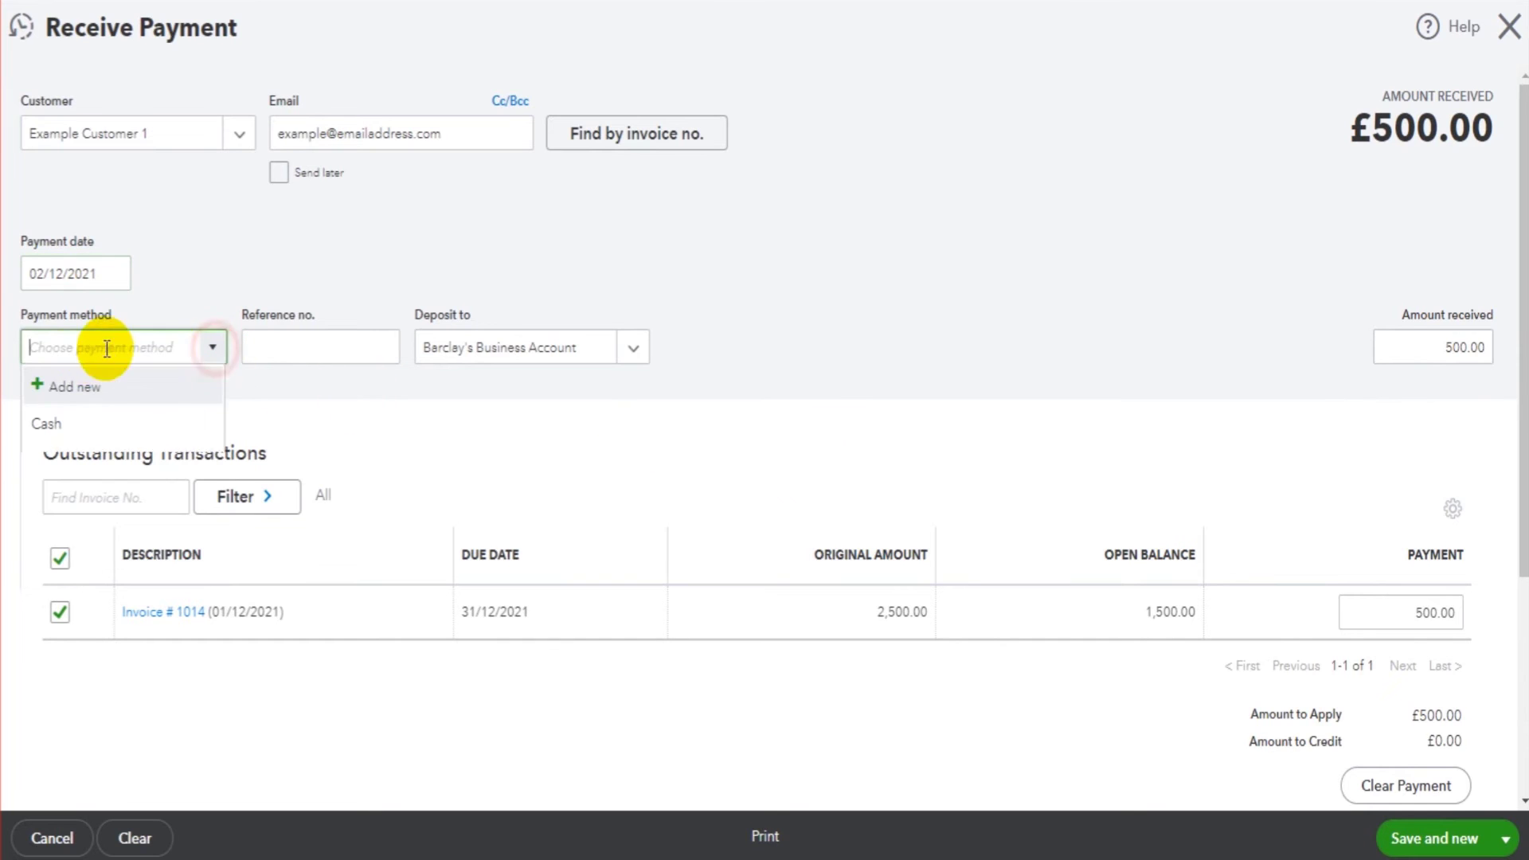
pyautogui.click(500, 424)
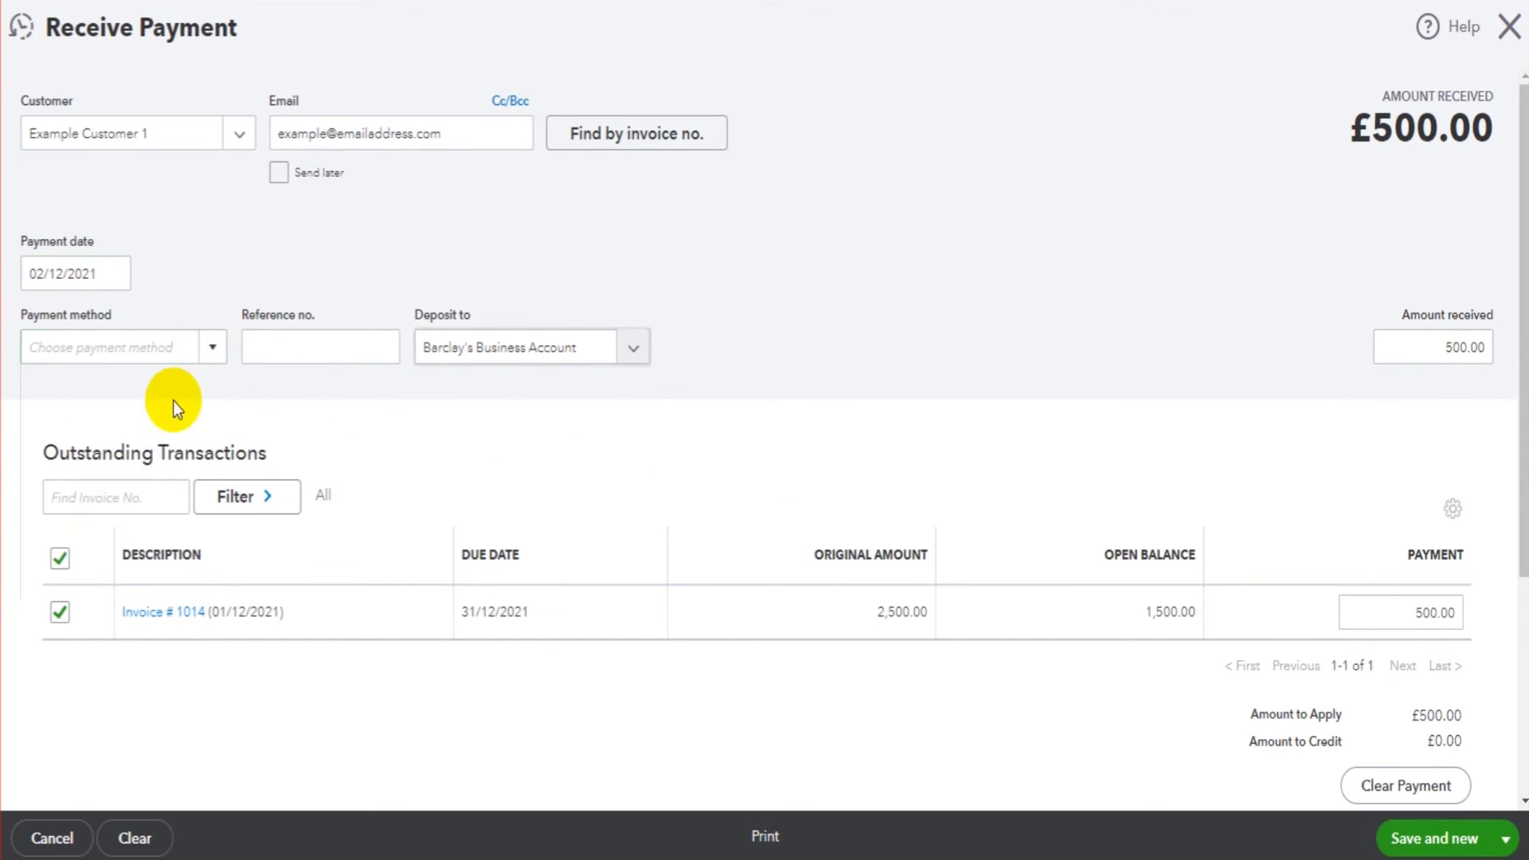
pyautogui.click(212, 354)
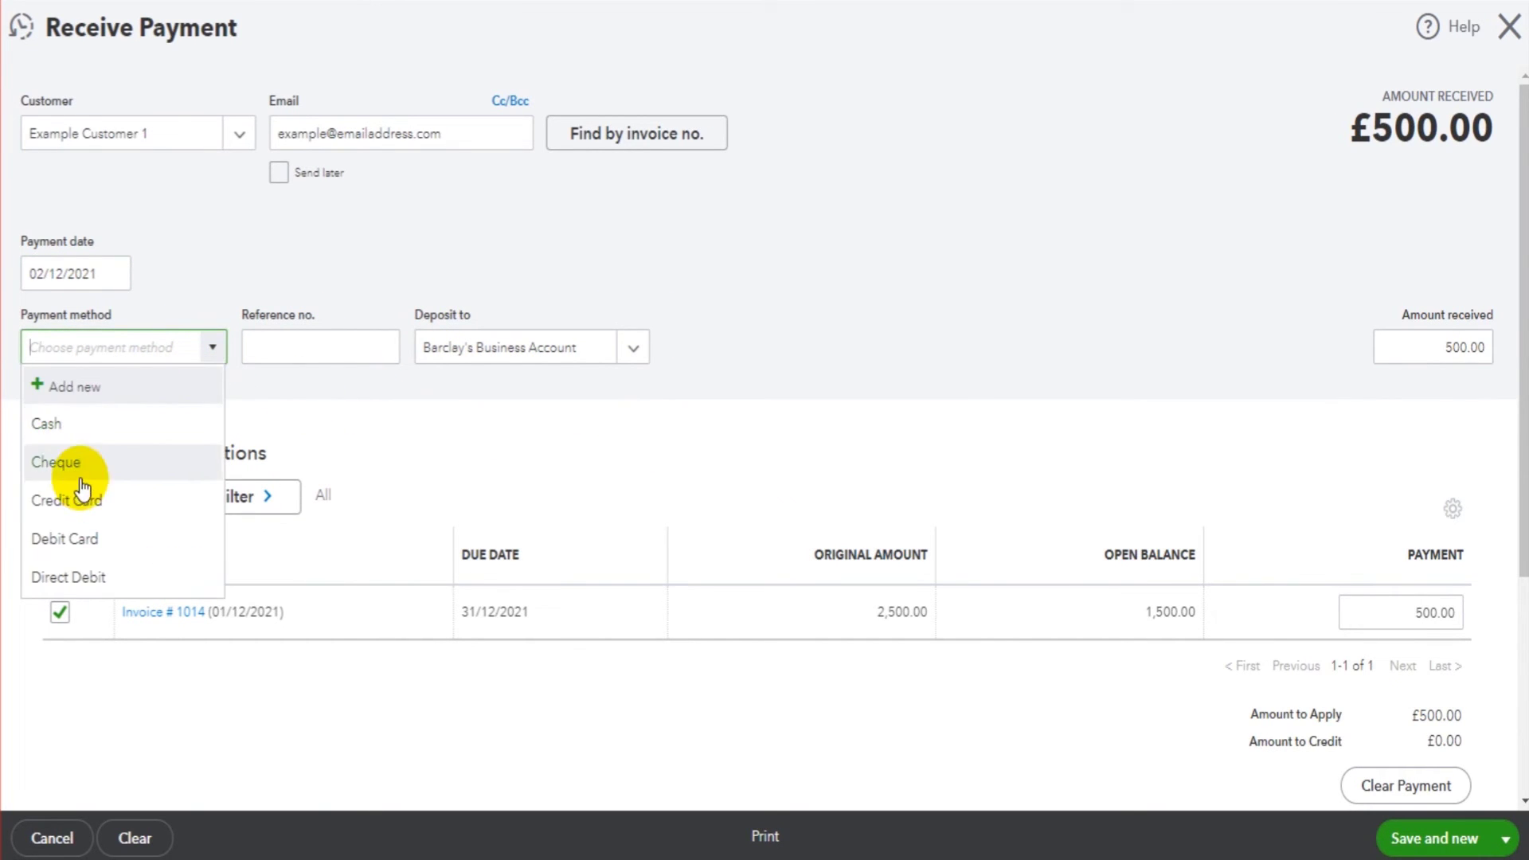
pyautogui.click(106, 507)
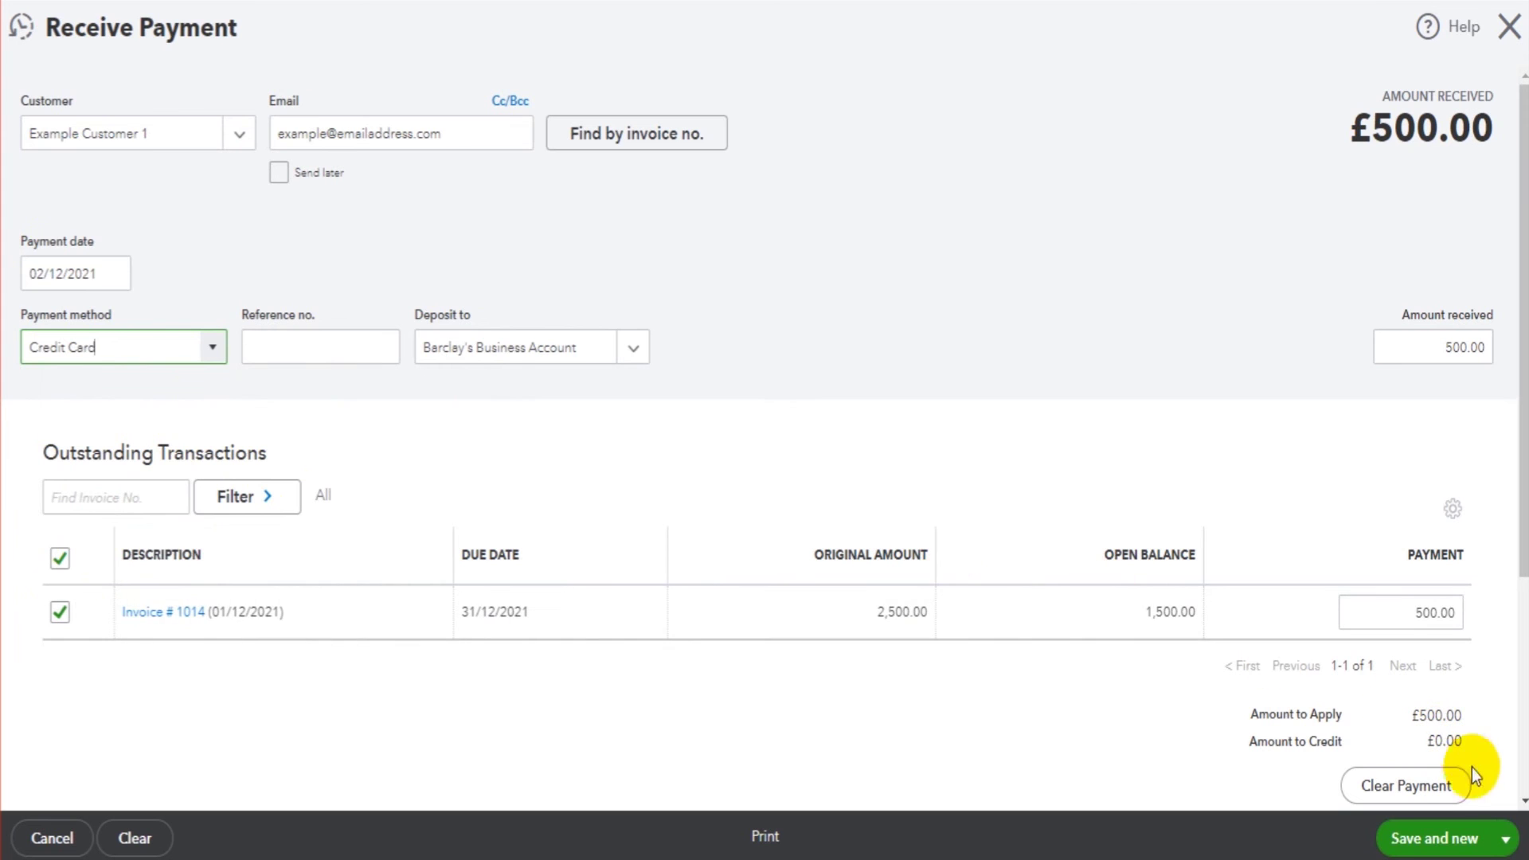
pyautogui.click(1506, 839)
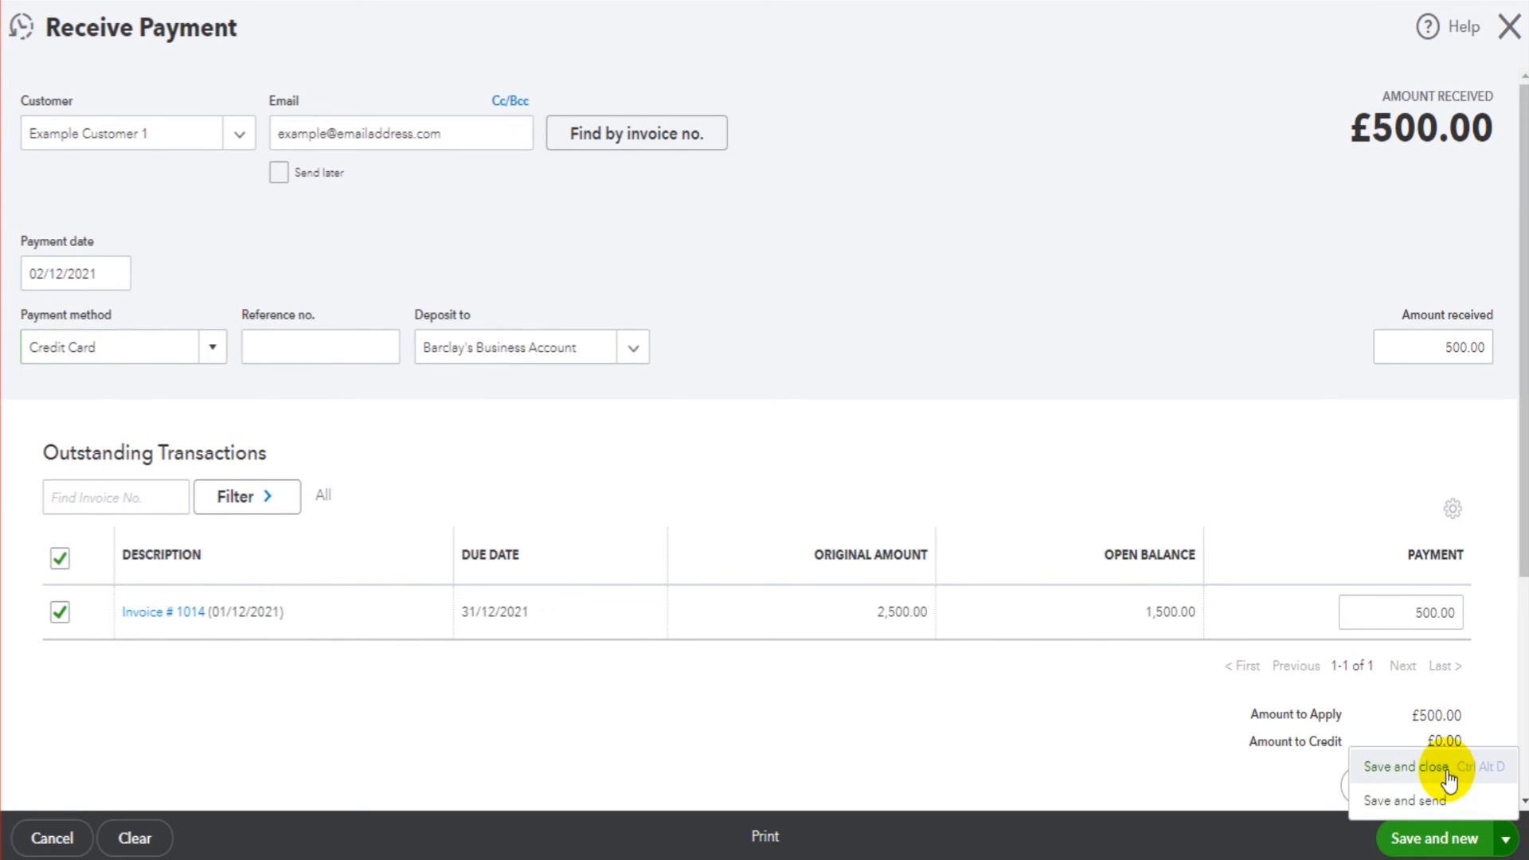
pyautogui.click(1406, 767)
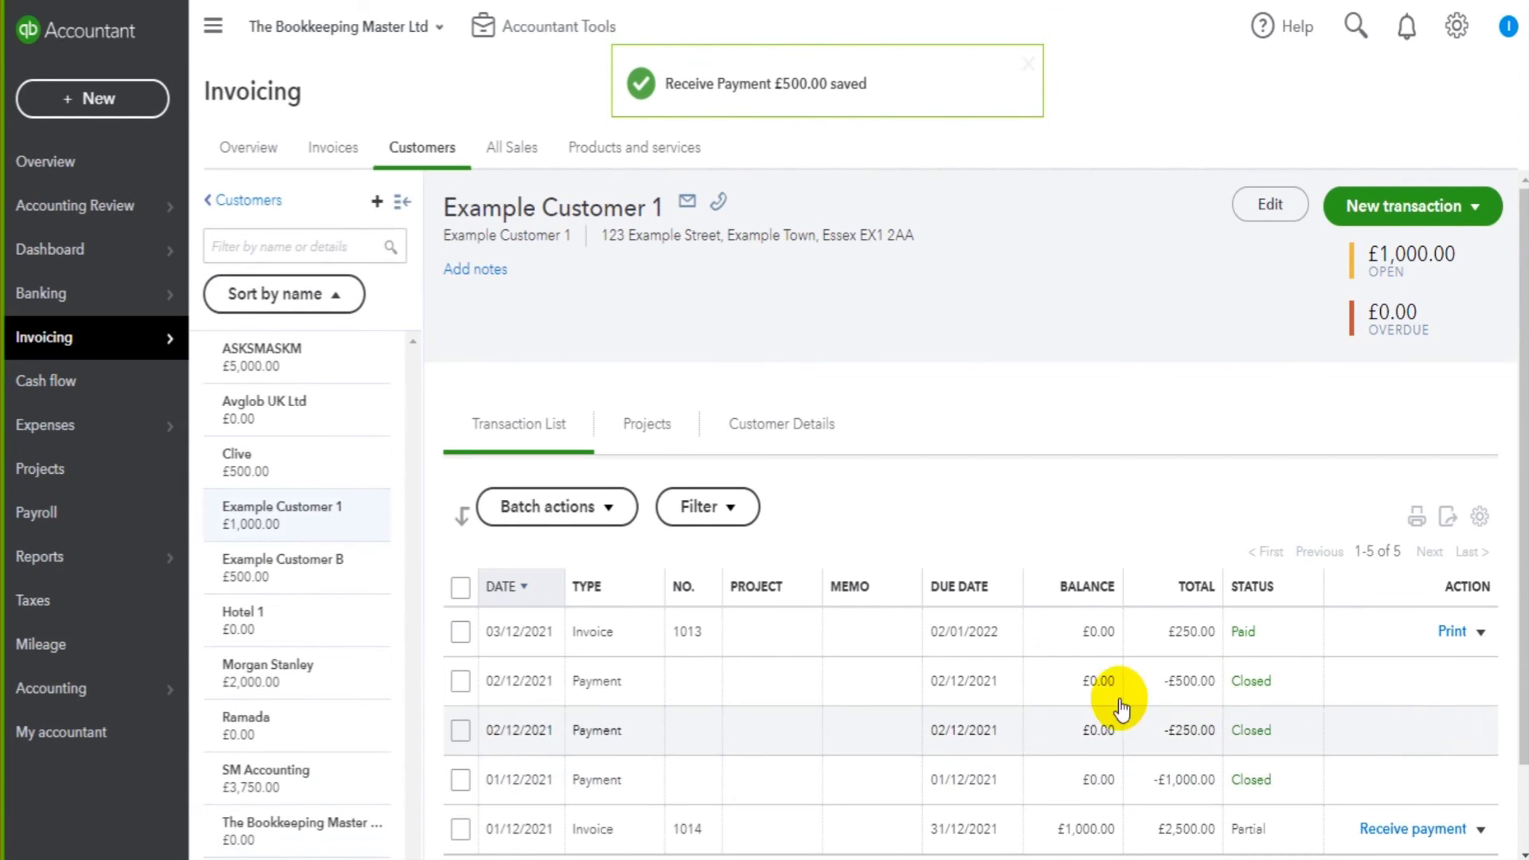
# - Save and close the remaining £1,000.00 payment on invoice 1014, dated 03/12/2021
pyautogui.scroll(-1, 1121, 709)
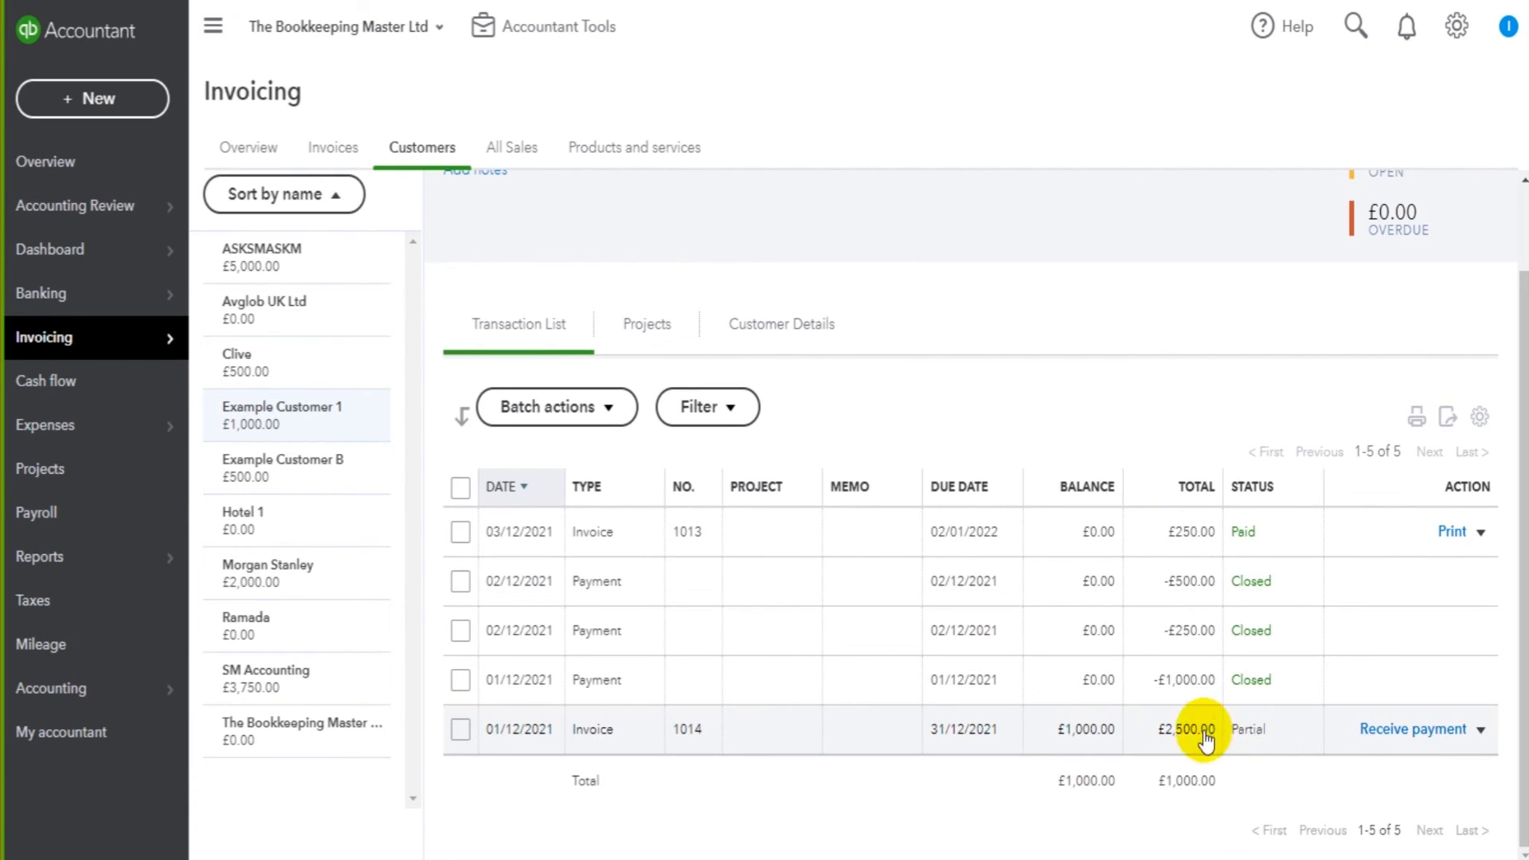
pyautogui.click(1415, 731)
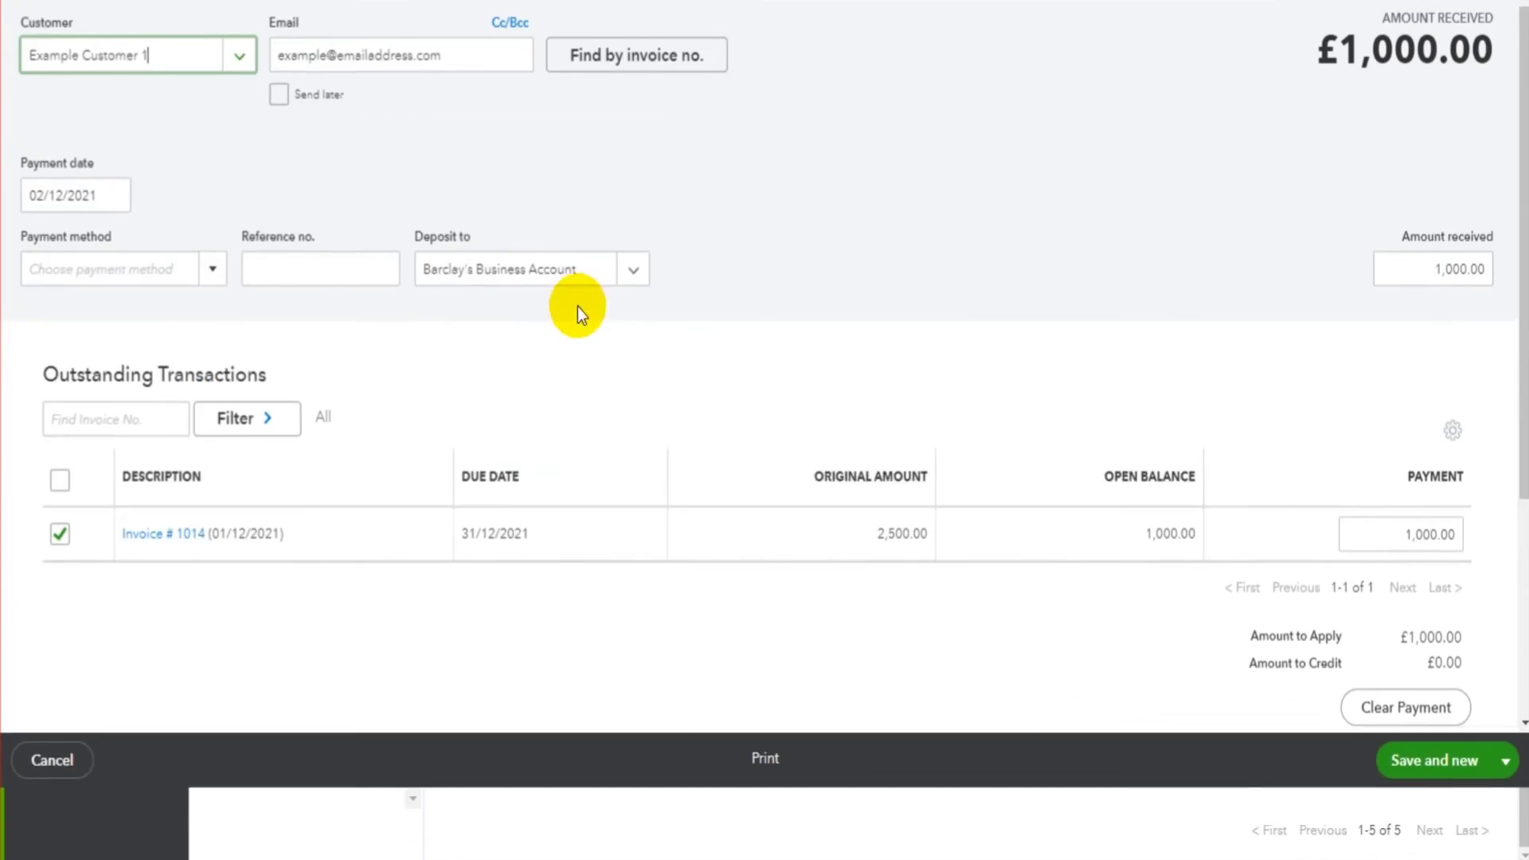
pyautogui.click(115, 274)
pyautogui.click(152, 392)
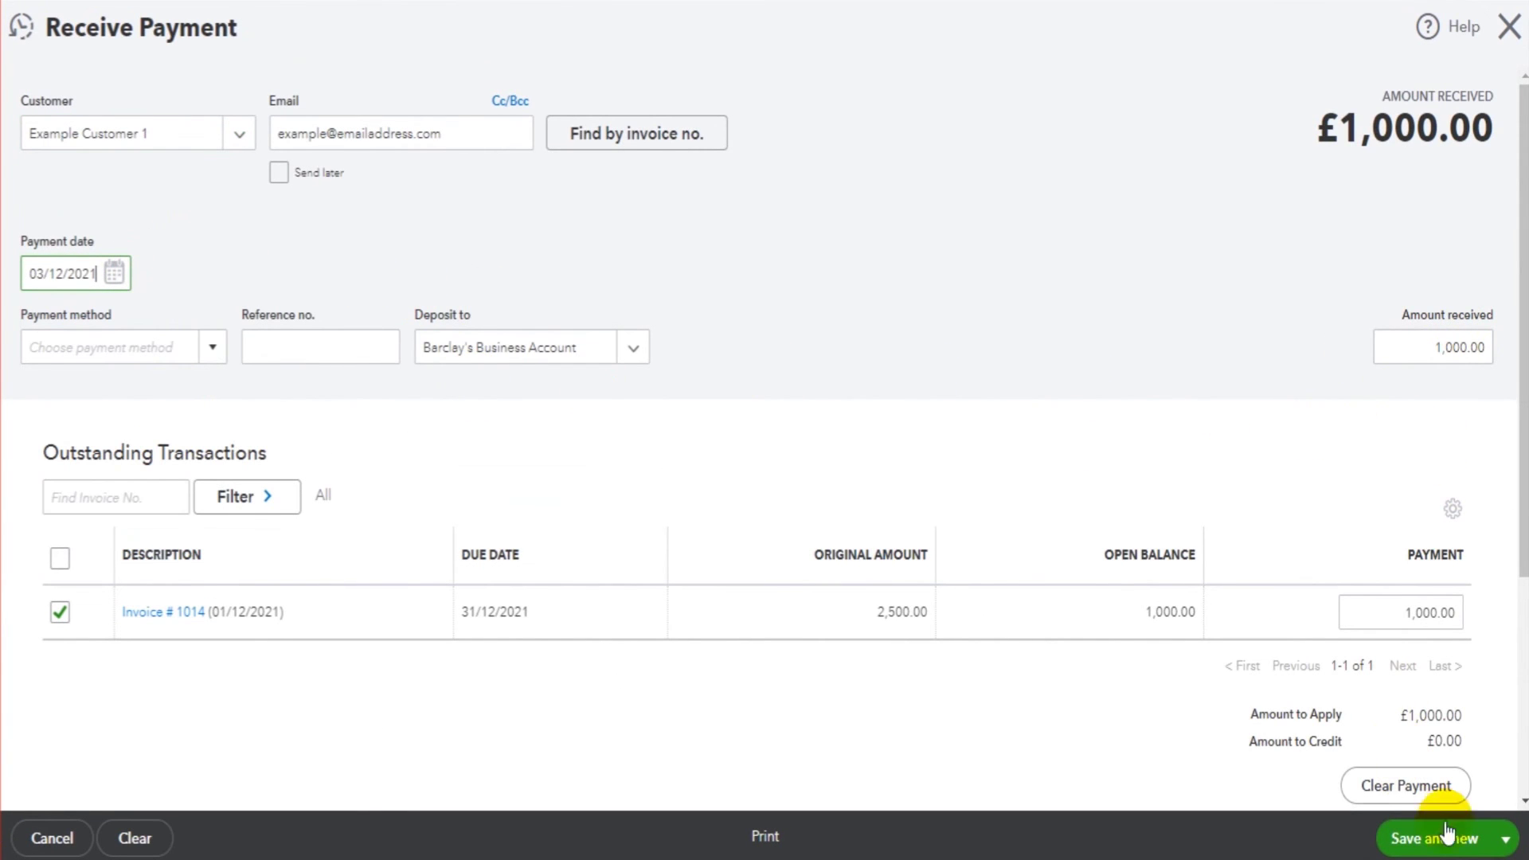
pyautogui.click(1505, 839)
pyautogui.click(1434, 770)
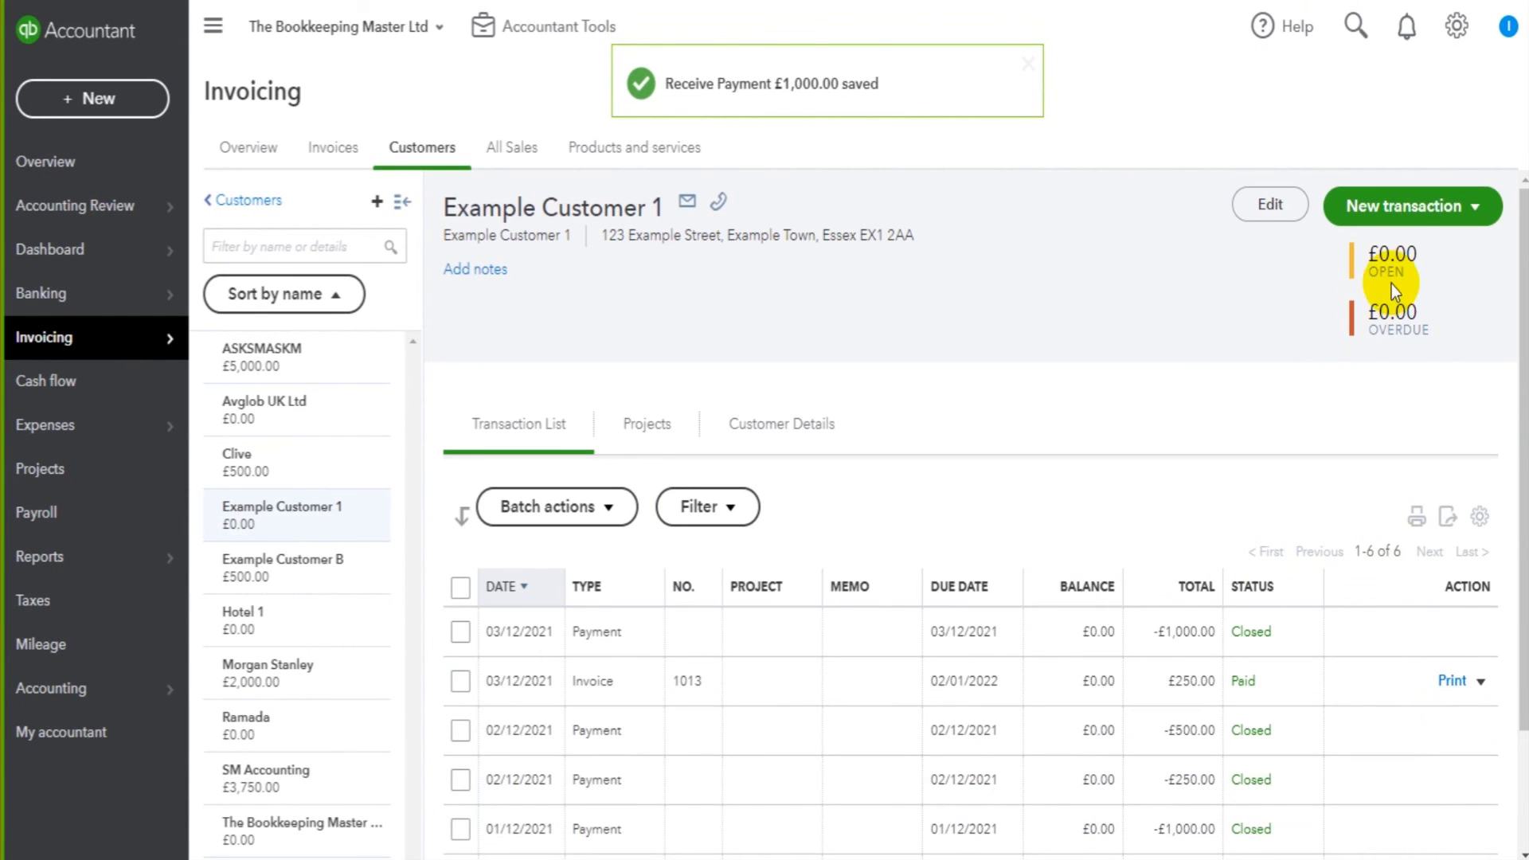
pyautogui.moveTo(1417, 254); pyautogui.dragTo(1340, 259)
pyautogui.click(945, 385)
pyautogui.scroll(-3, 967, 388)
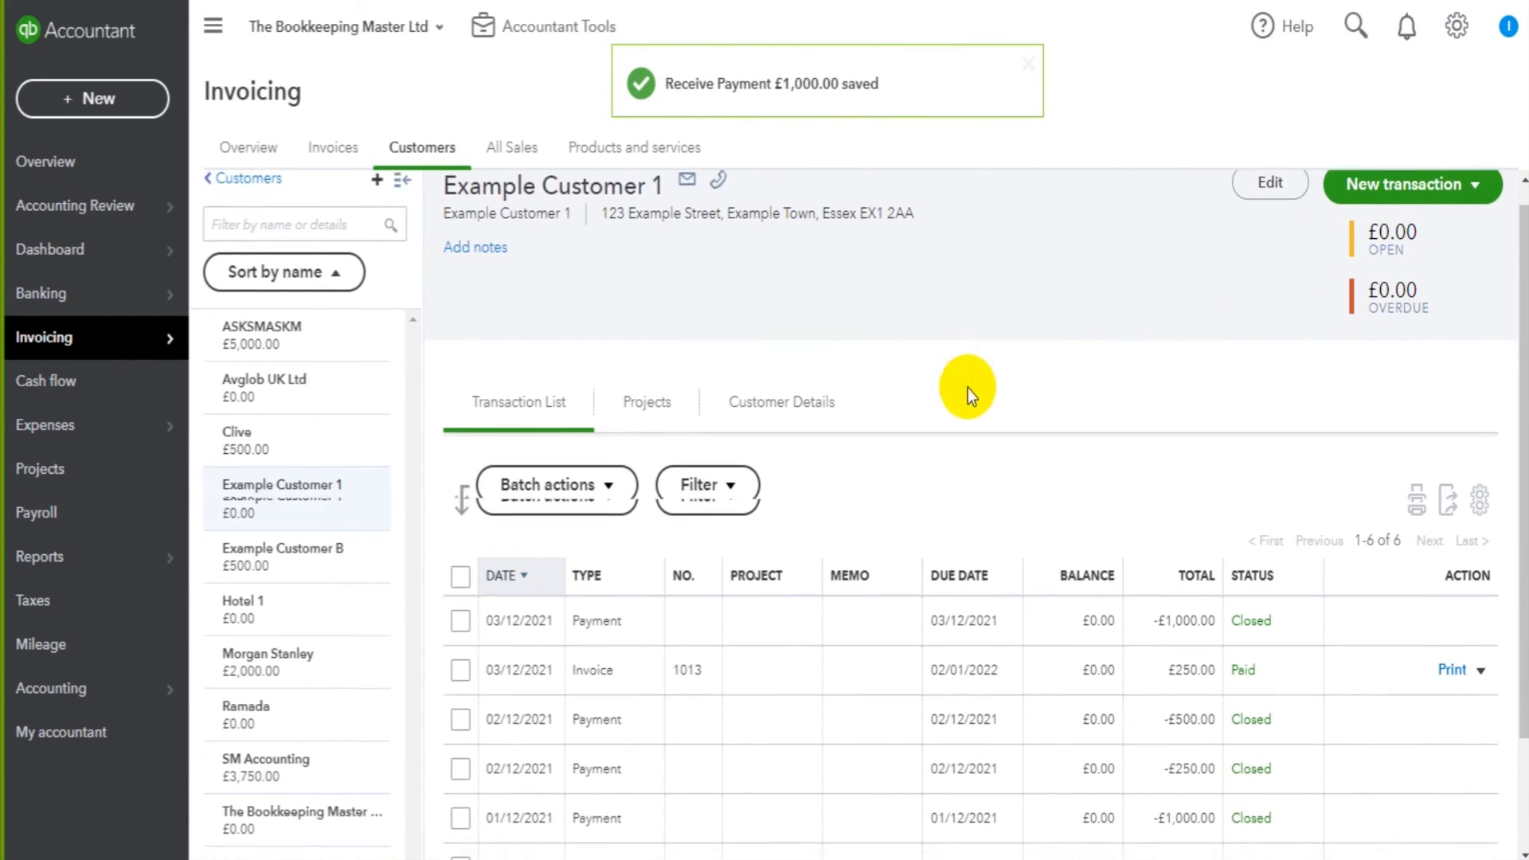
pyautogui.scroll(2, 1408, 246)
pyautogui.scroll(-2, 1337, 315)
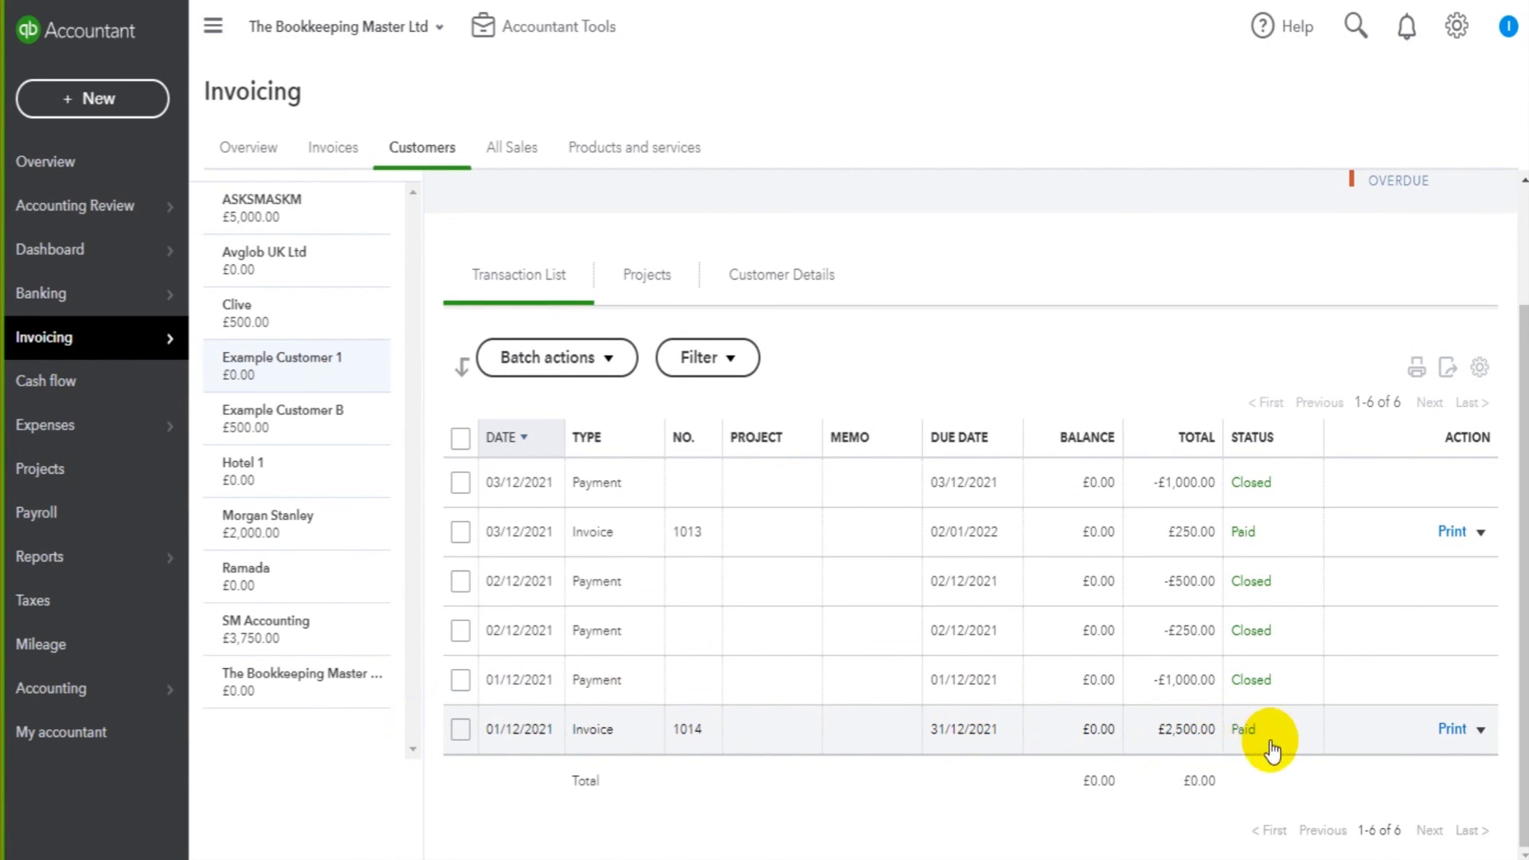
pyautogui.scroll(2, 976, 558)
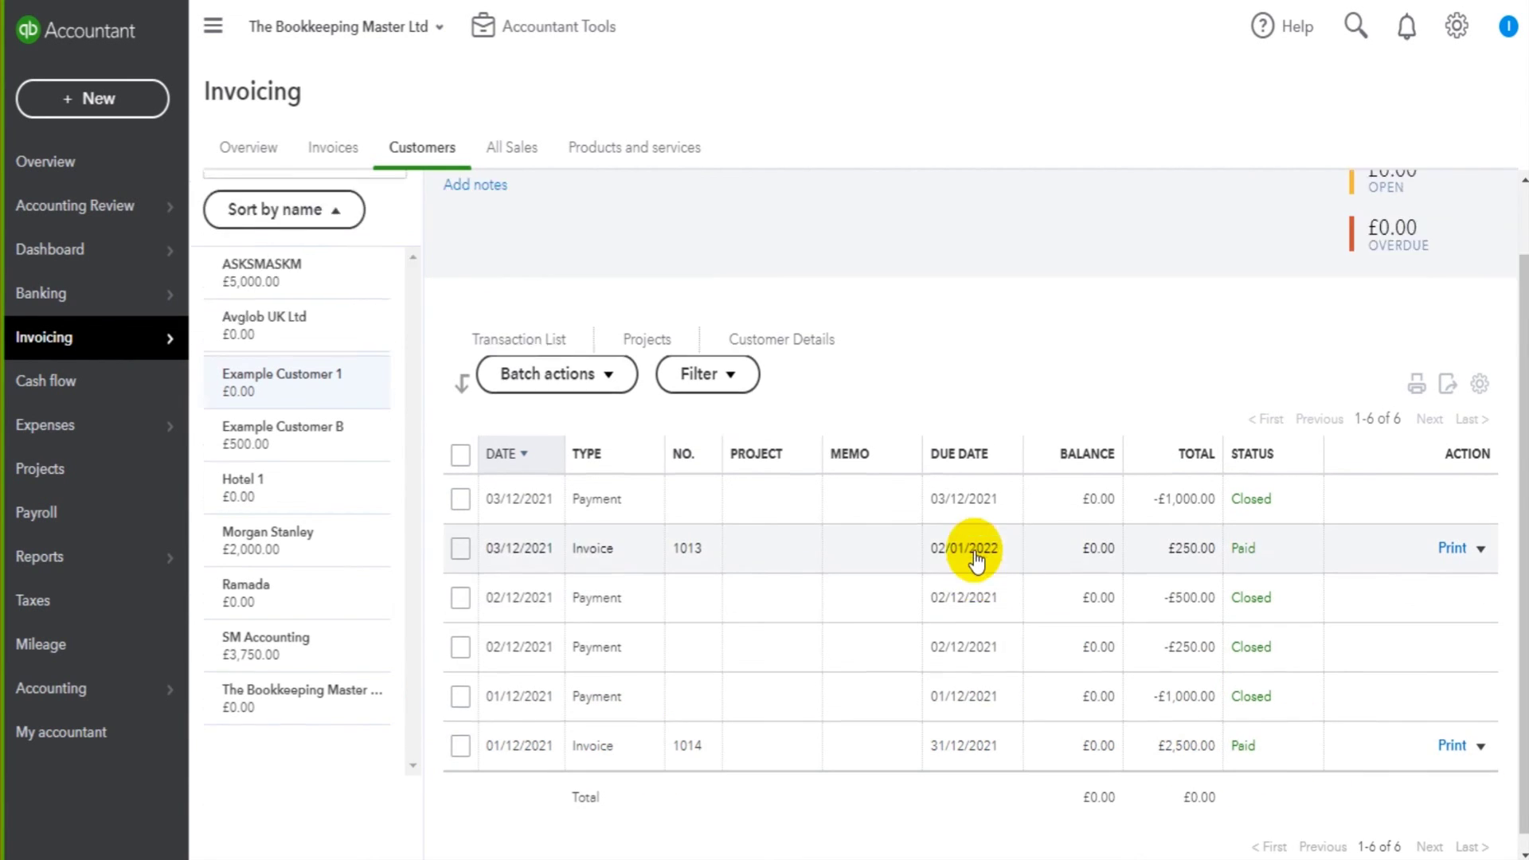